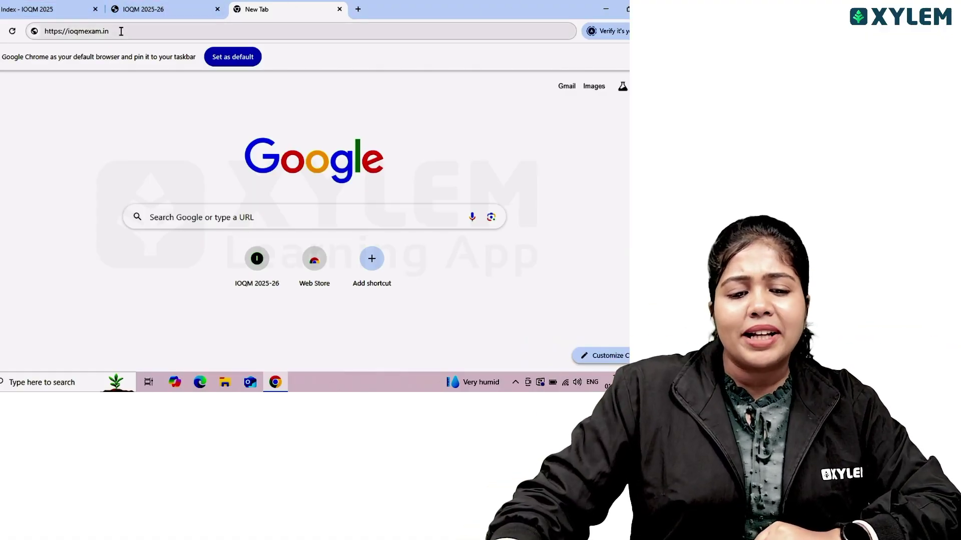
- Load ioqmexam.in and follow the enroll link to the Student Enrollment page
left_click(121, 31)
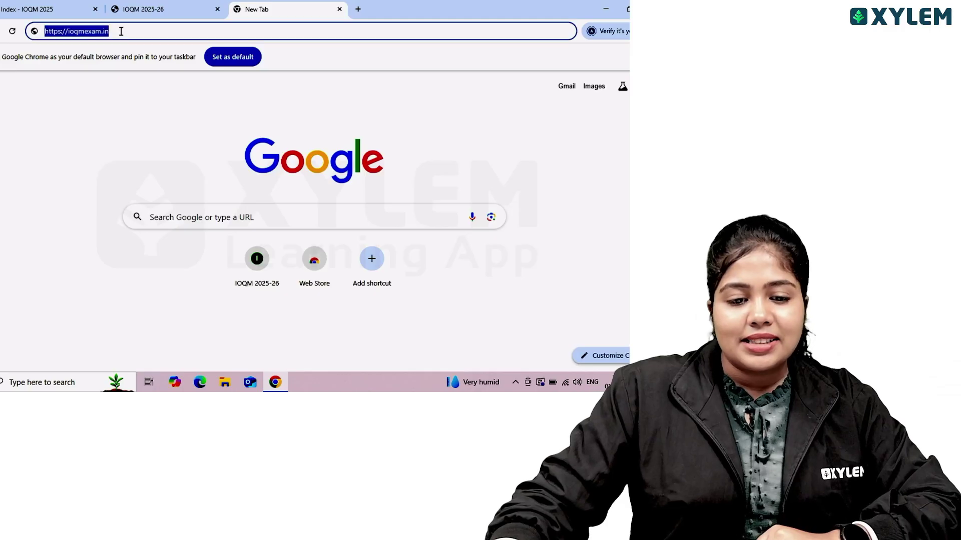
key("Return")
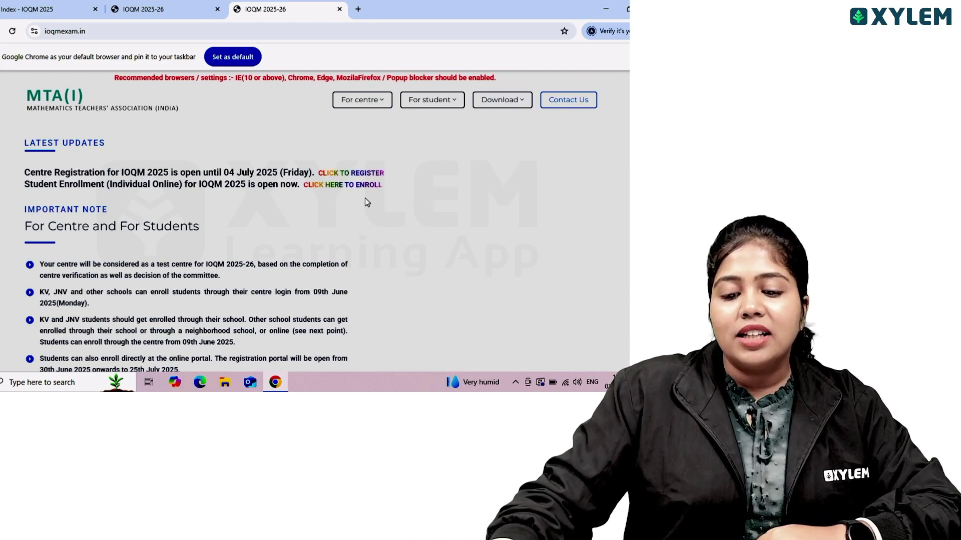
left_click(365, 185)
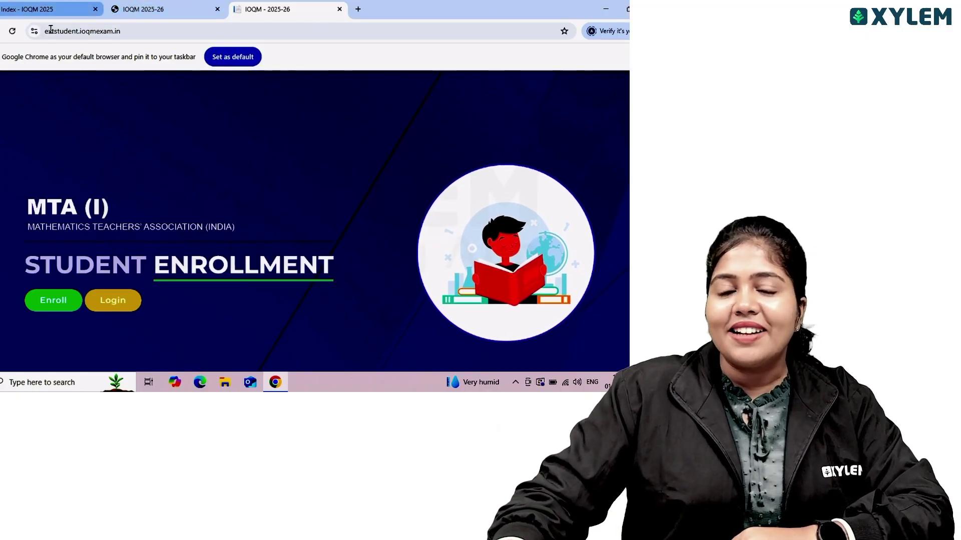
- Open the registration form and enter the student's full name
left_click(50, 300)
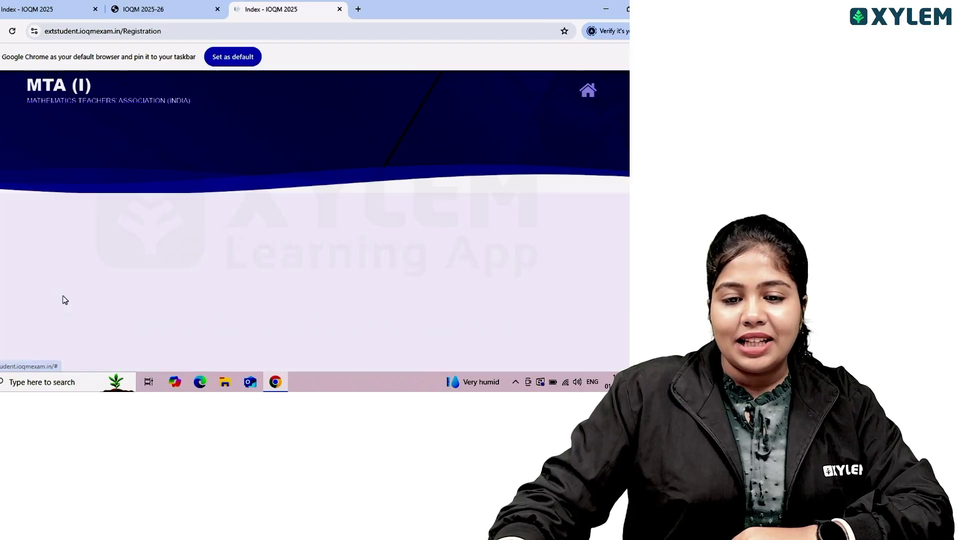
scroll(440, 178, "down", 5)
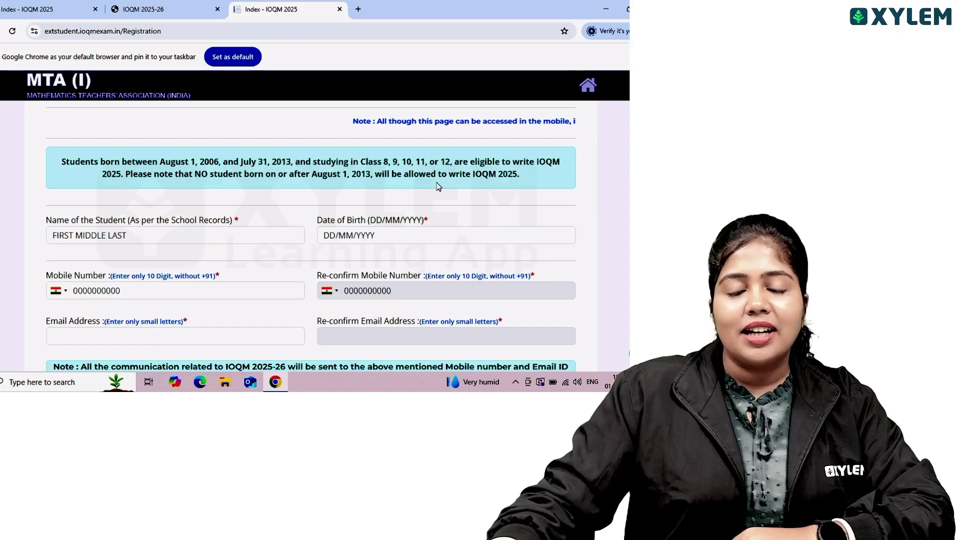
left_click(111, 237)
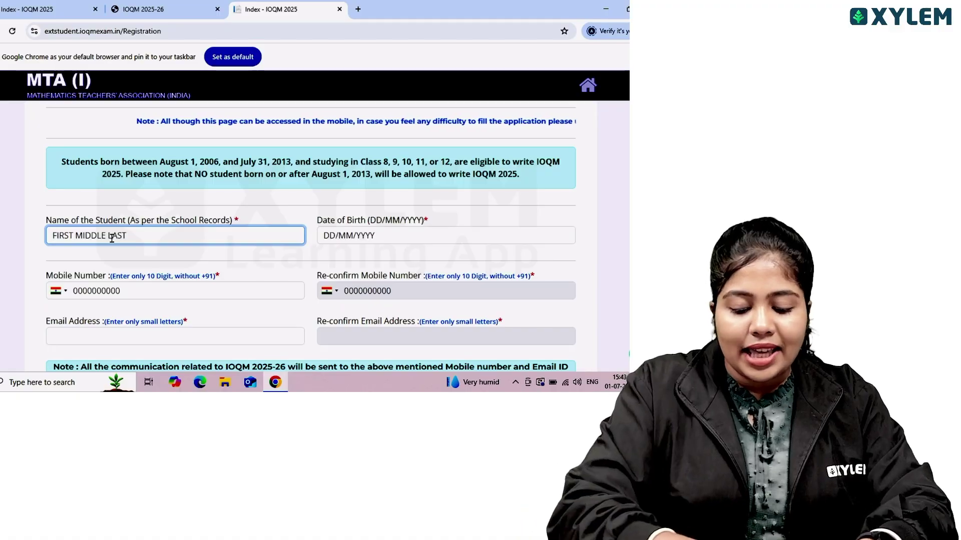
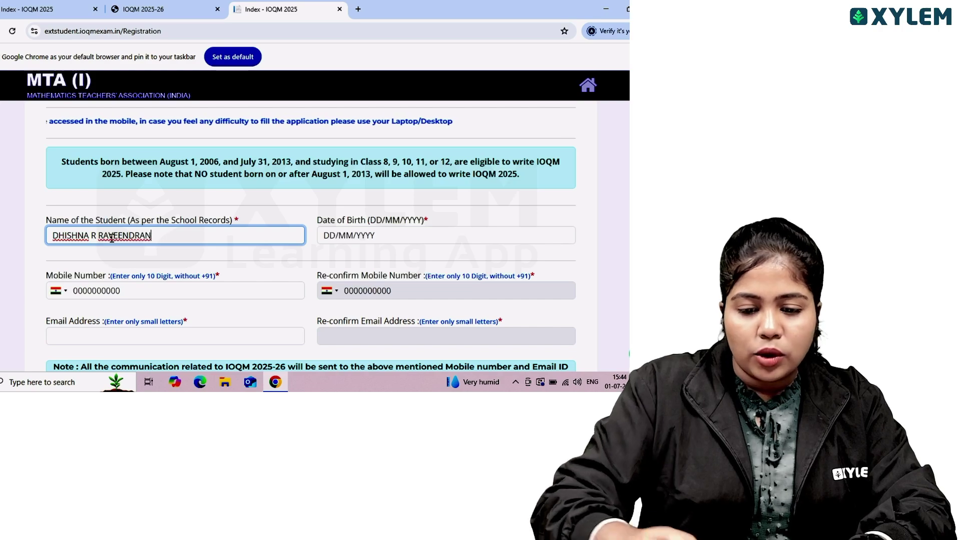
- Set the date of birth to 04/01/2010 by choosing Jan, 2010 and day 4
left_click(331, 233)
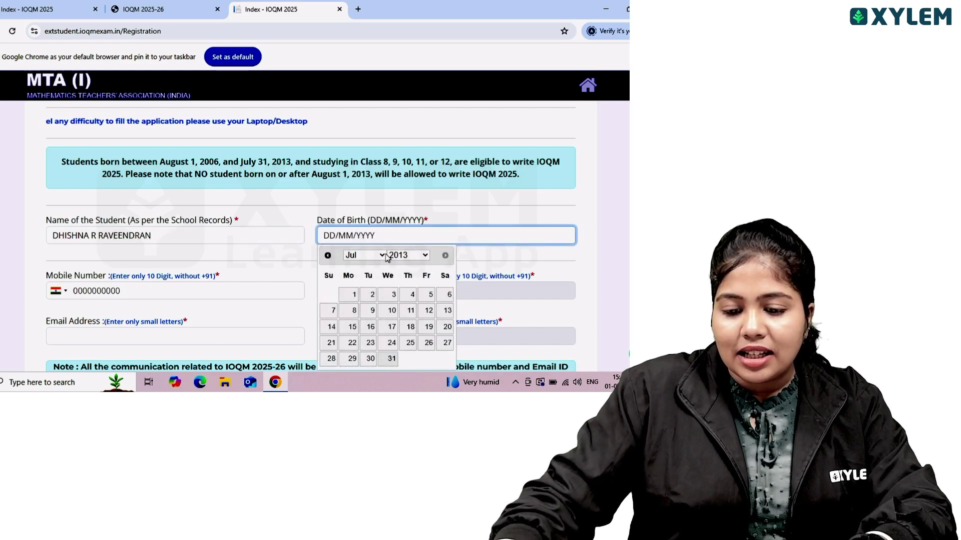
left_click(364, 255)
left_click(354, 266)
left_click(421, 255)
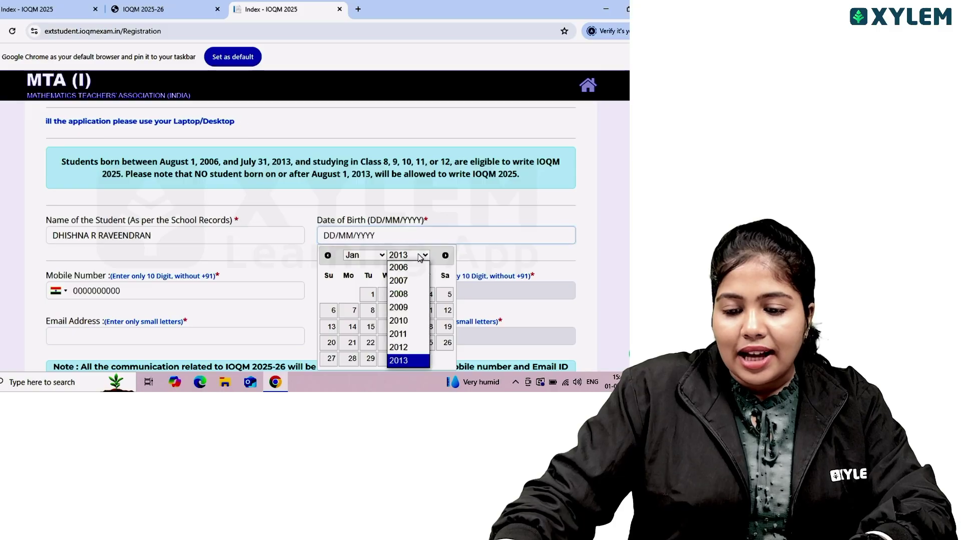
left_click(388, 320)
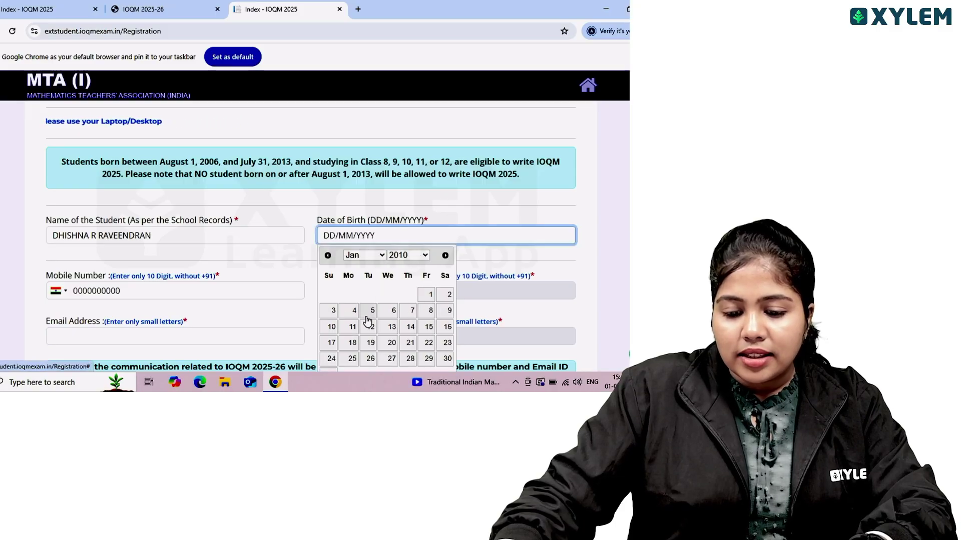
left_click(350, 312)
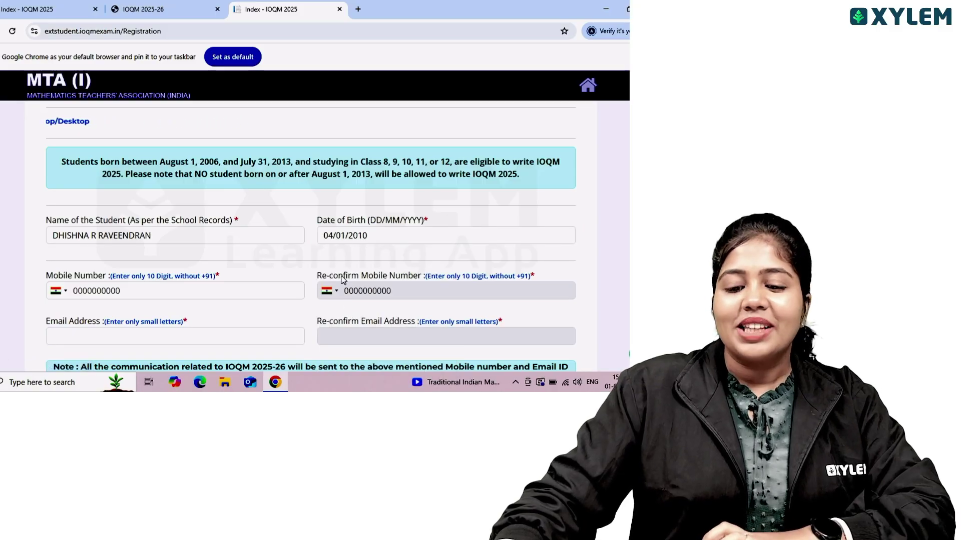
- Enter the student's 10-digit mobile number and retype it in the confirmation field
left_click(175, 292)
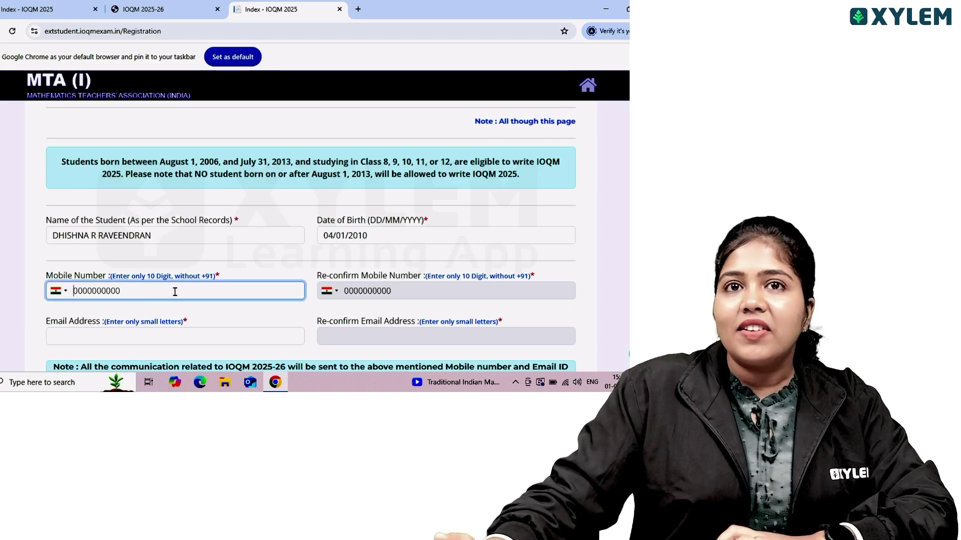
type("9")
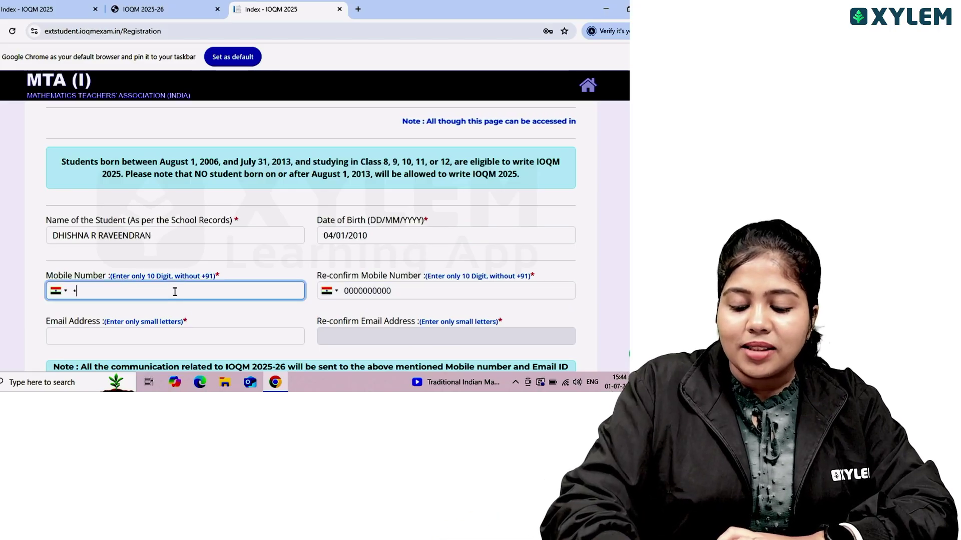
type("•••••")
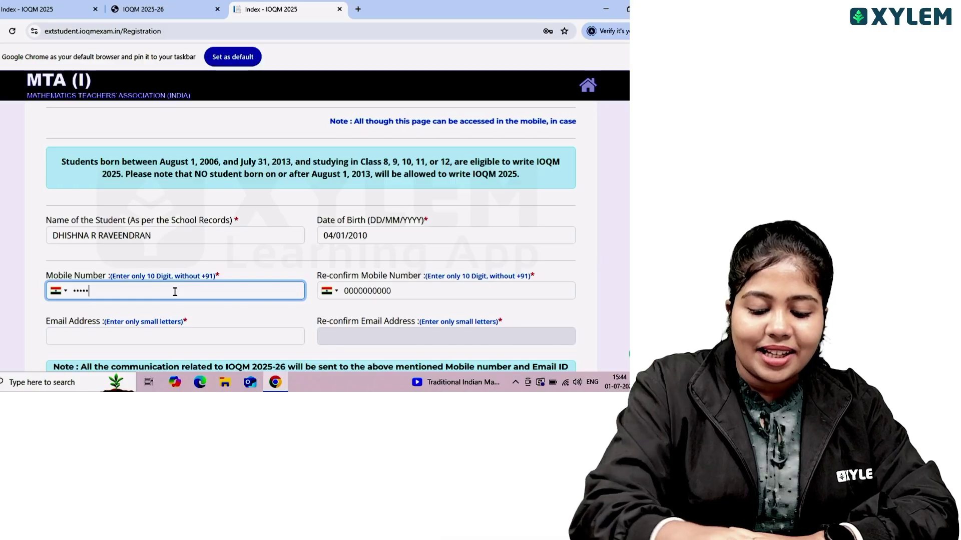
type("••")
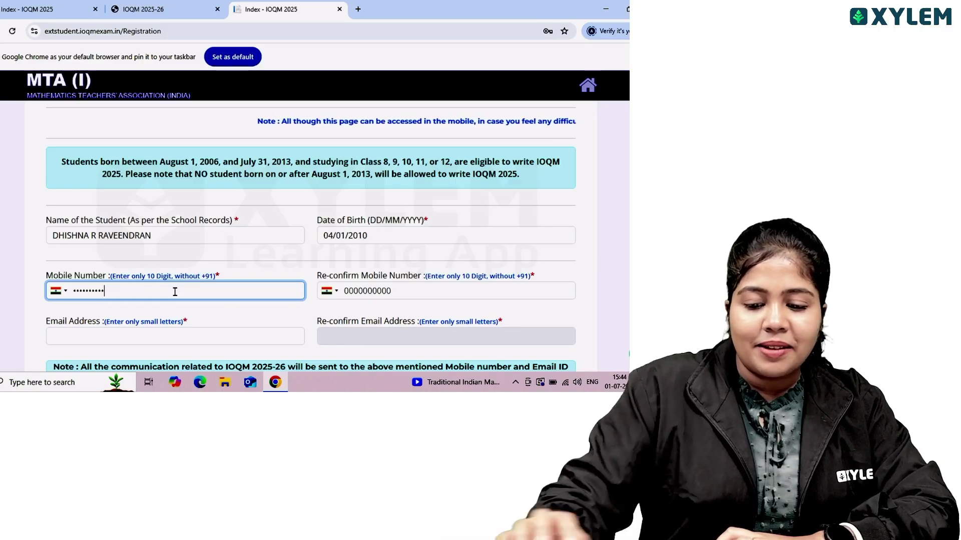
left_click(434, 296)
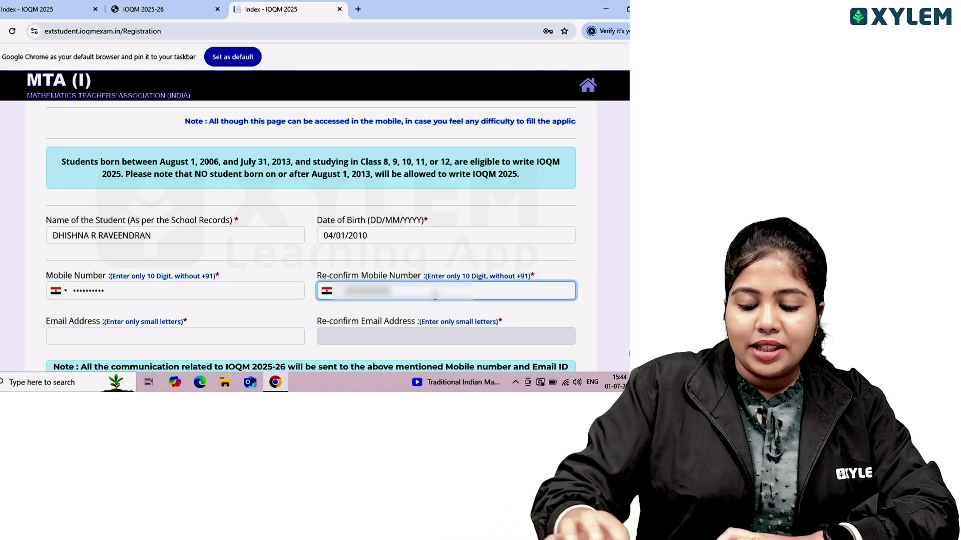
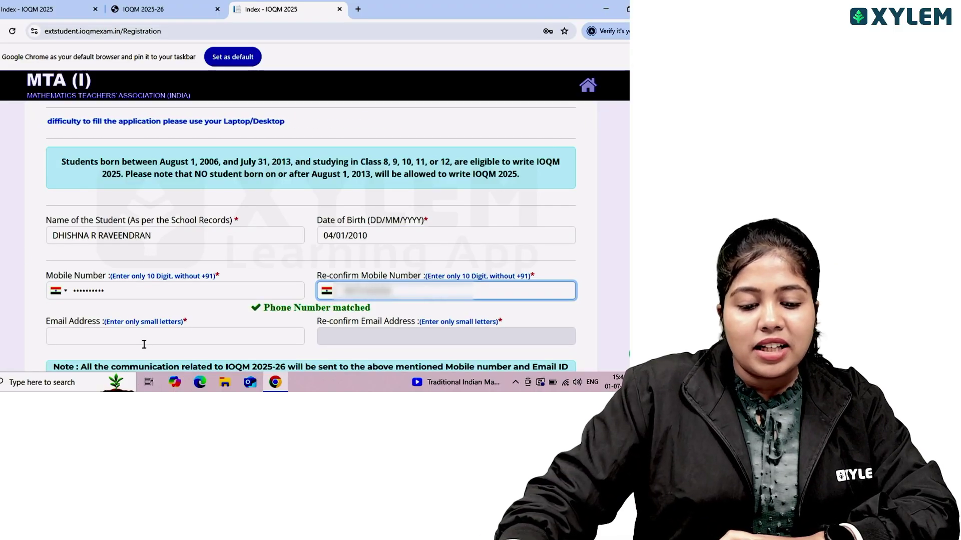
- Enter the student's e-mail address, replacing the partial entry typed first
left_click(144, 342)
type("d")
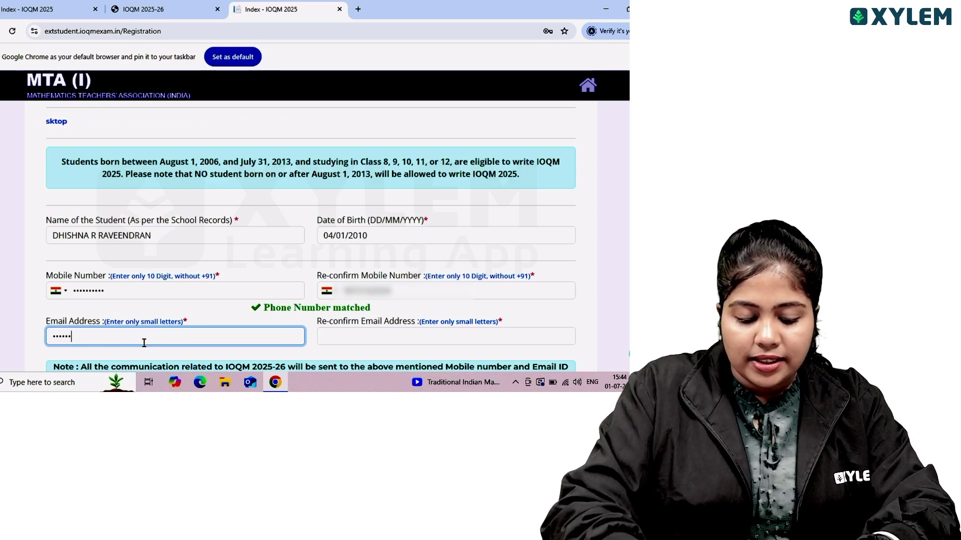
type("r")
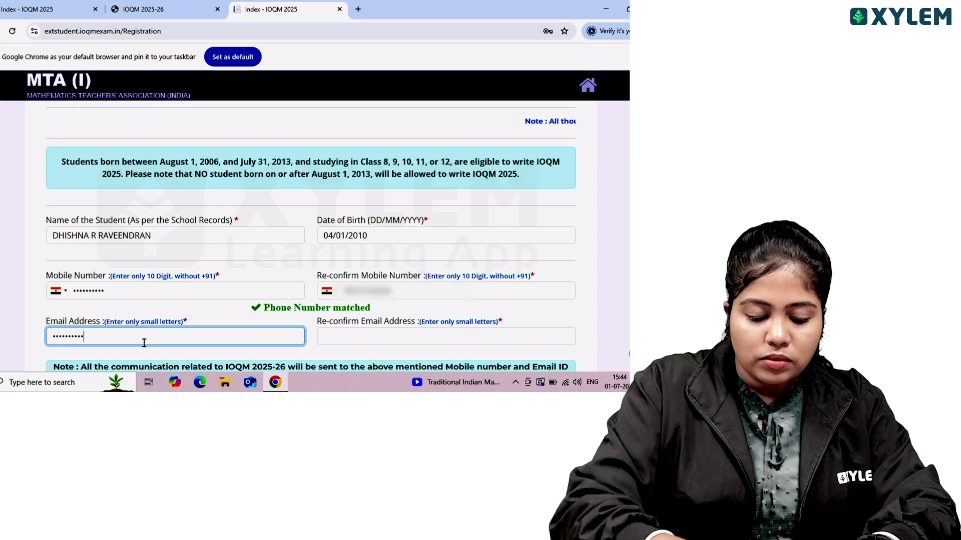
type("an@gma")
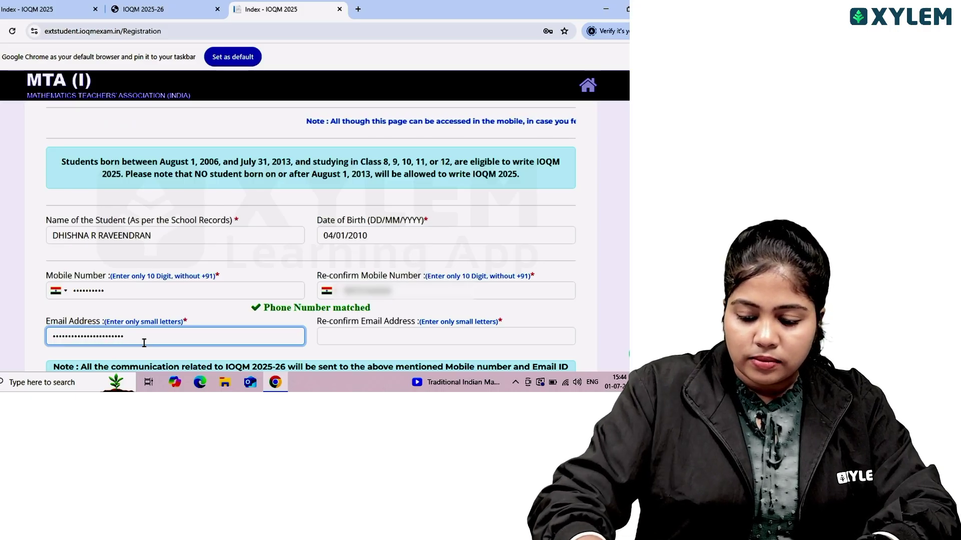
key("ctrl+a")
key("BackSpace")
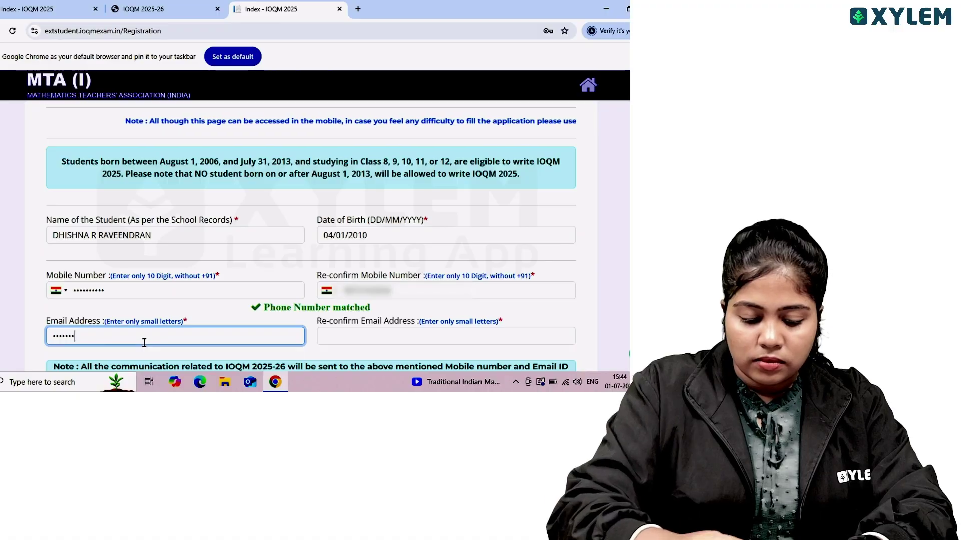
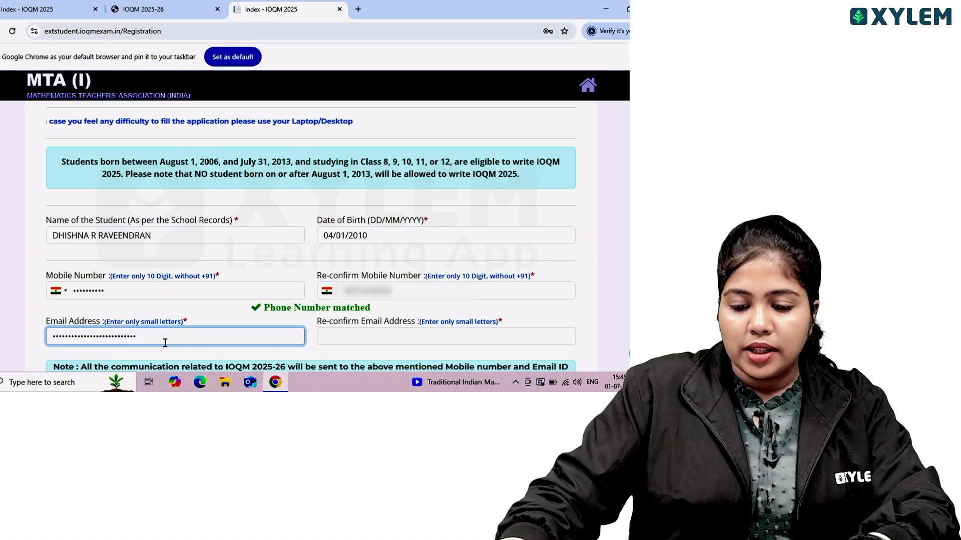
- Re-enter the e-mail in the confirmation field, correcting it until the addresses match
left_click(370, 336)
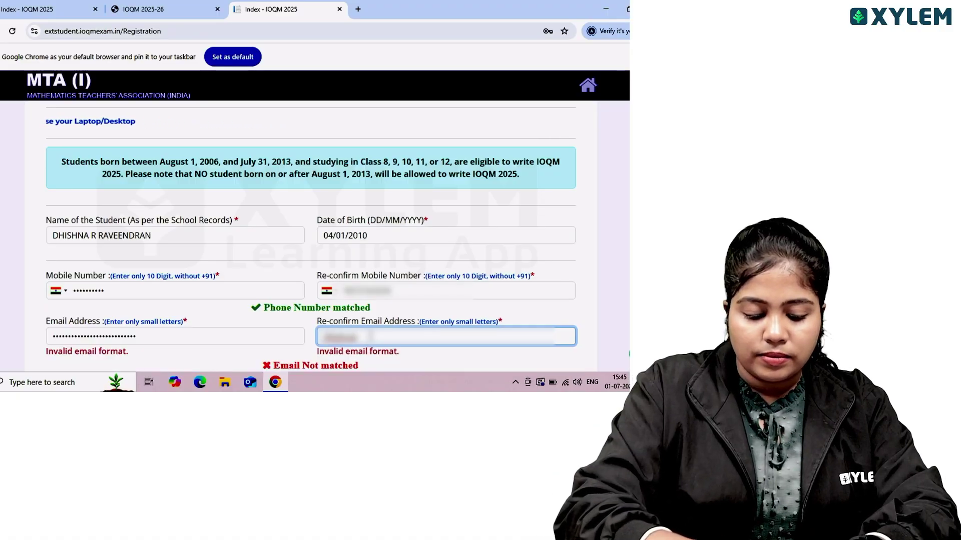
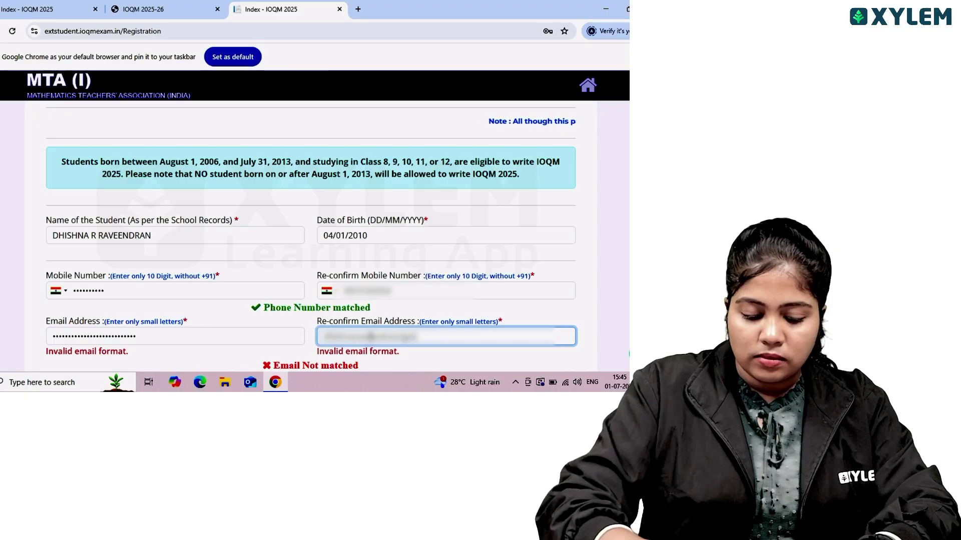
key("ctrl+v")
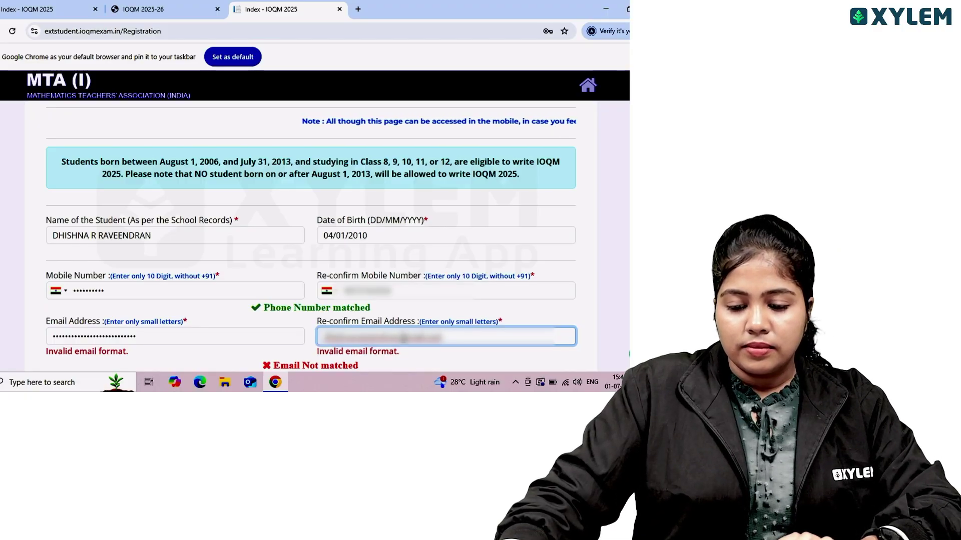
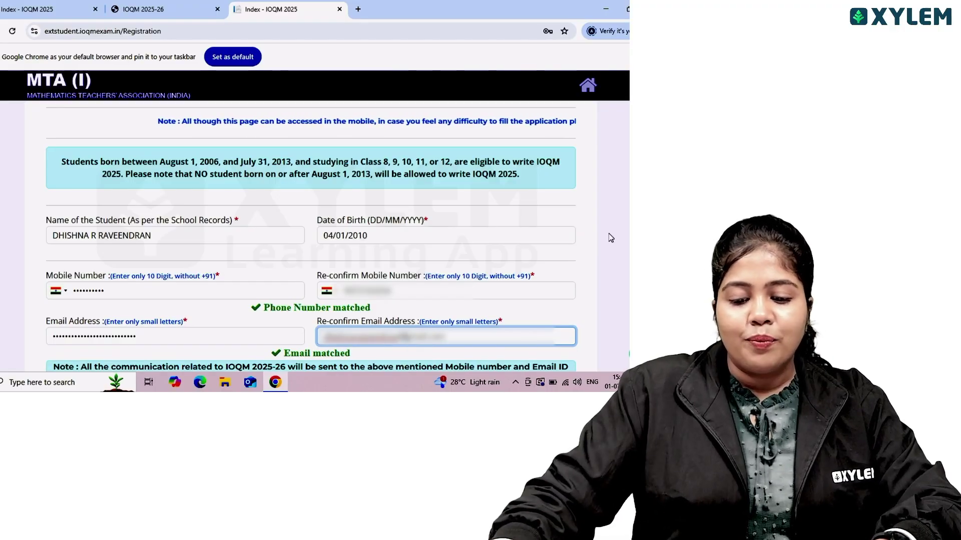
scroll(419, 230, "down", 1)
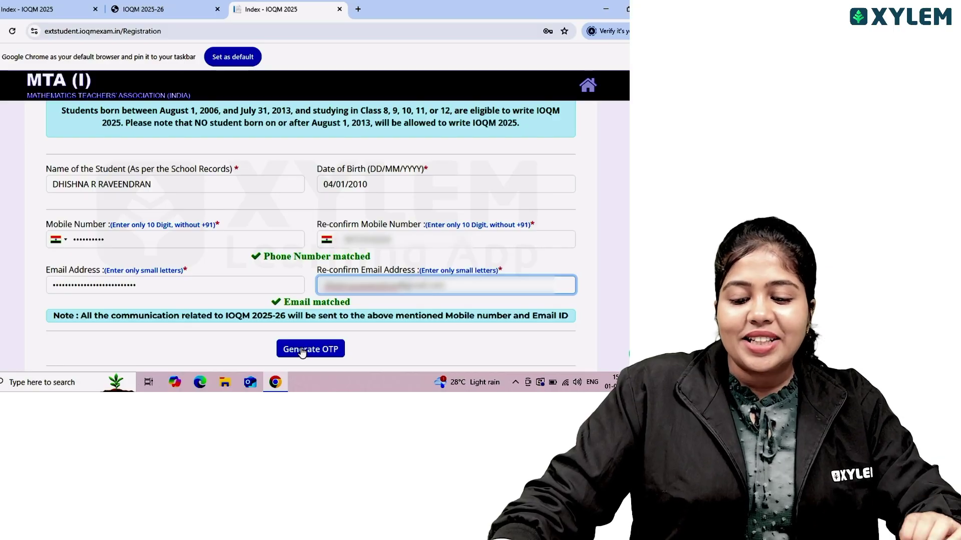
- Generate OTPs for mobile and e-mail and dismiss the 'OTP has been sent' notice
left_click(303, 352)
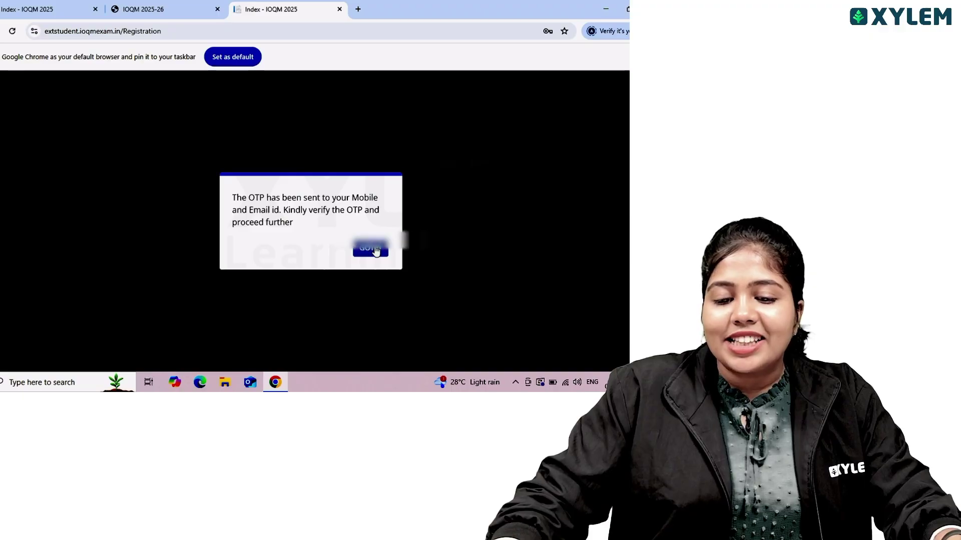
left_click(370, 247)
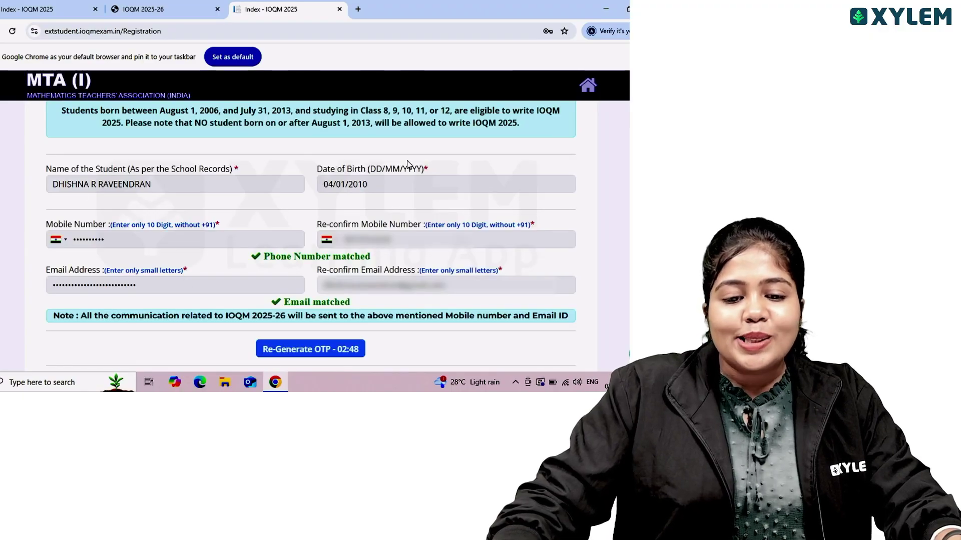
scroll(410, 163, "down", 4)
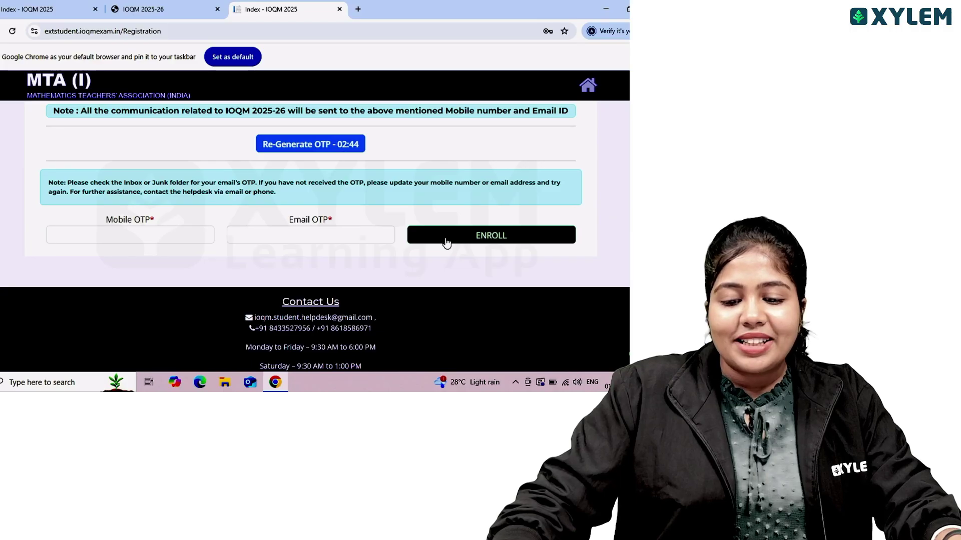
- Enter the e-mailed code in Email OTP and the mobile code in Mobile OTP
left_click(150, 237)
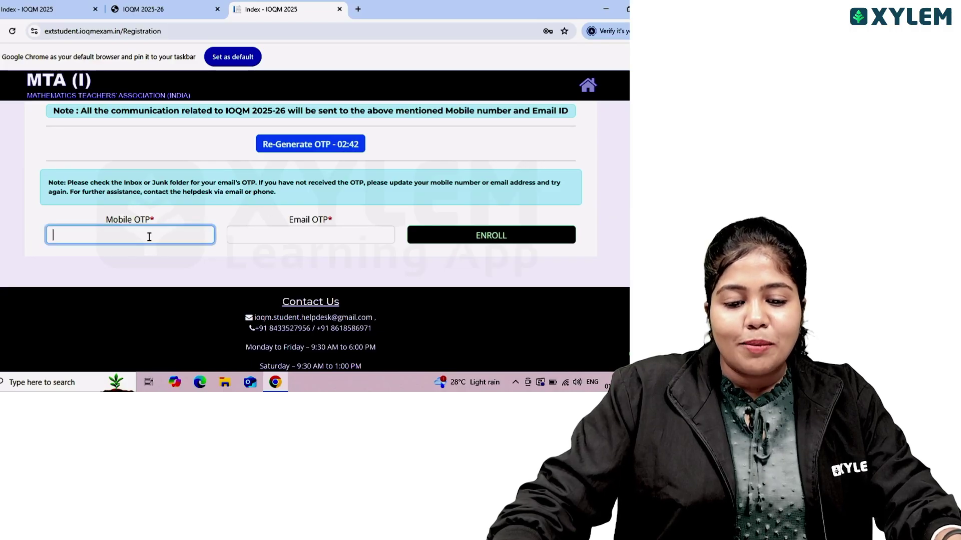
left_click(308, 240)
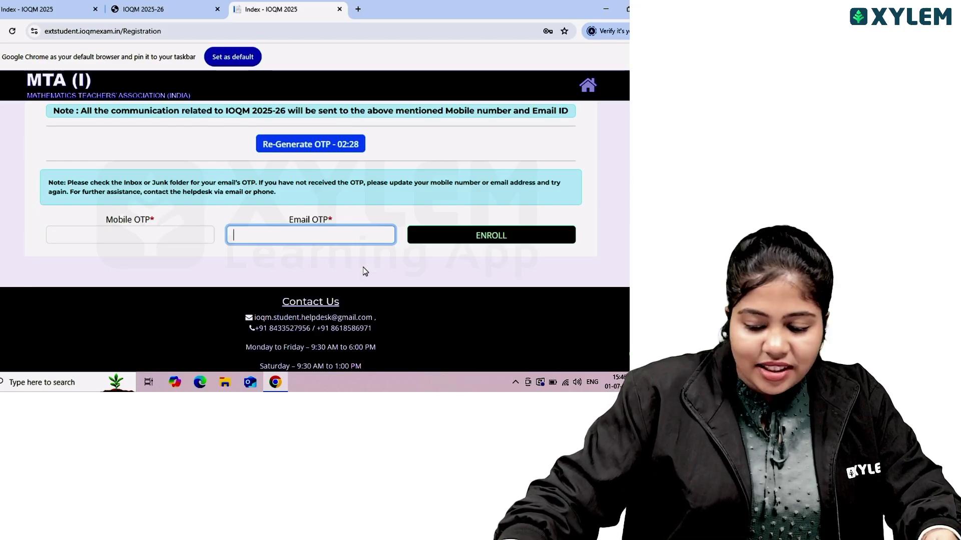
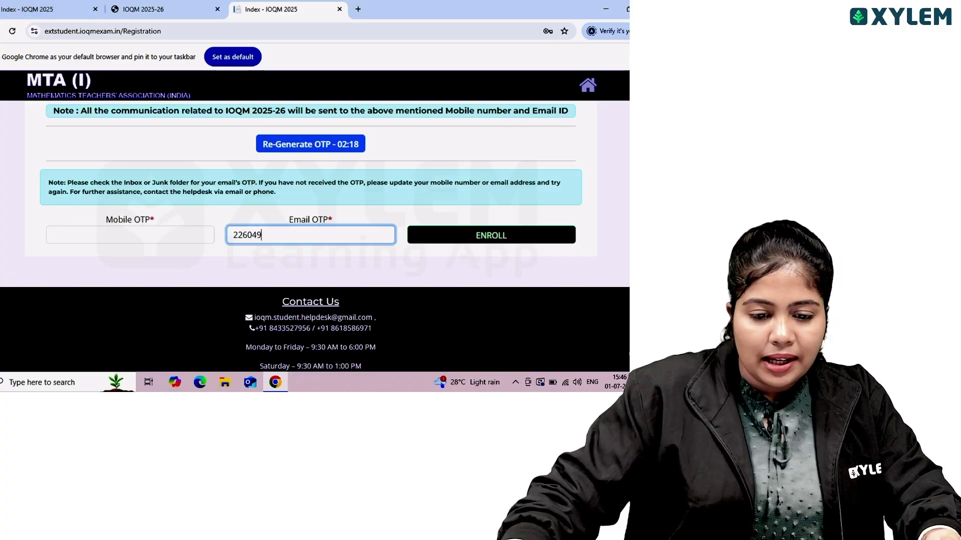
left_click(97, 237)
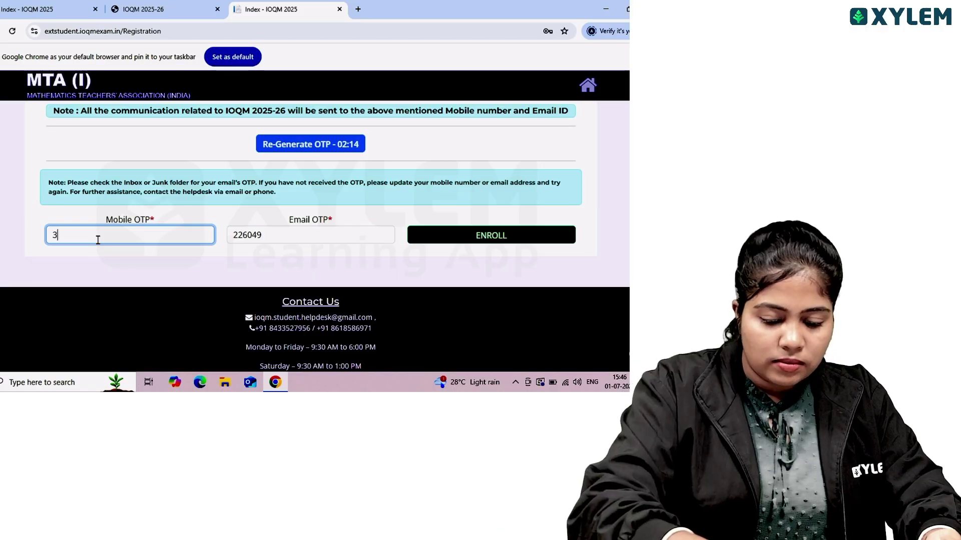
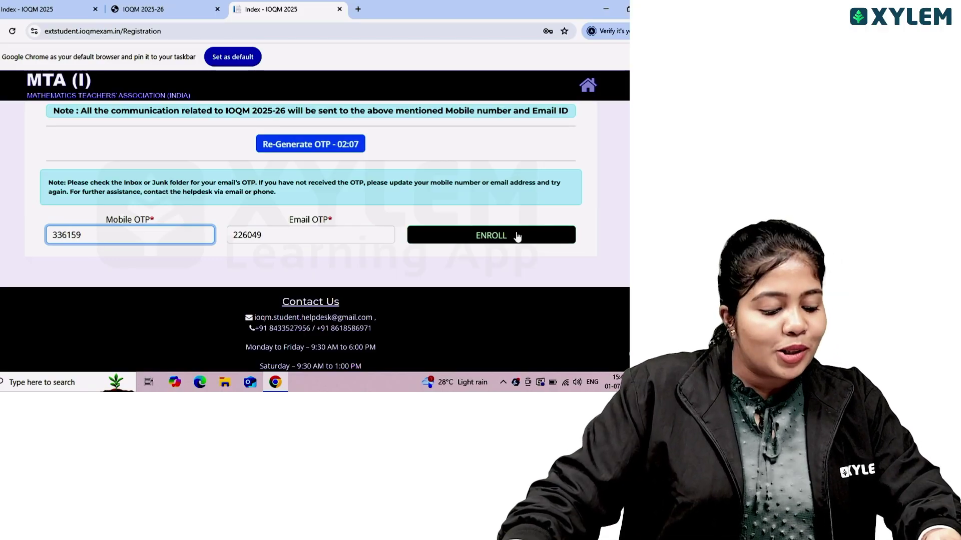
- Submit the enrollment, answer the survey with Friends and School Textbooks, and proceed
left_click(517, 236)
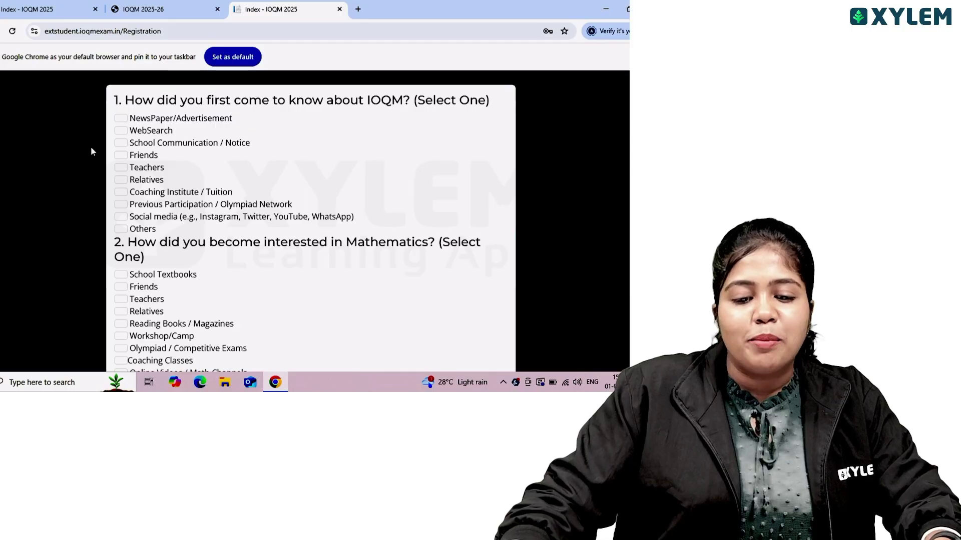
left_click(123, 155)
scroll(397, 176, "down", 1)
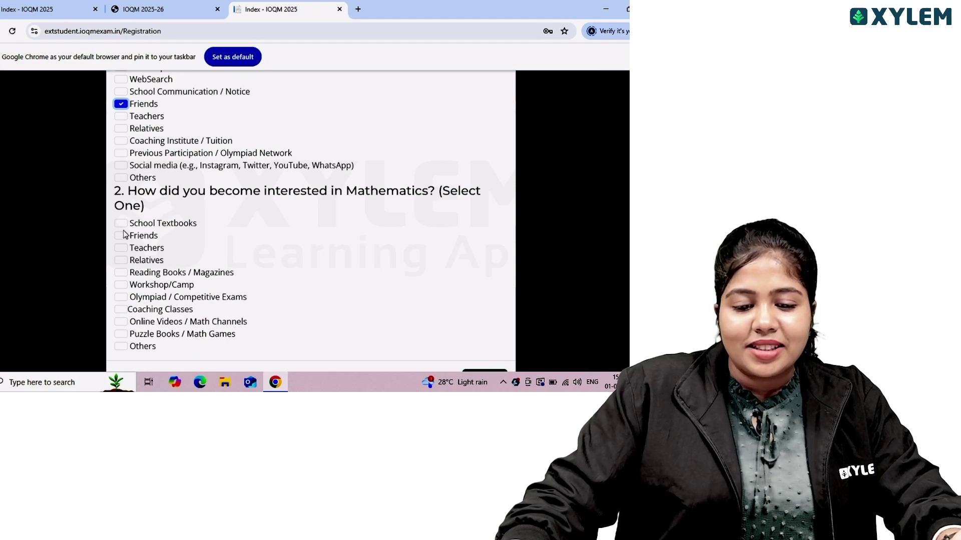
left_click(118, 225)
scroll(232, 248, "down", 1)
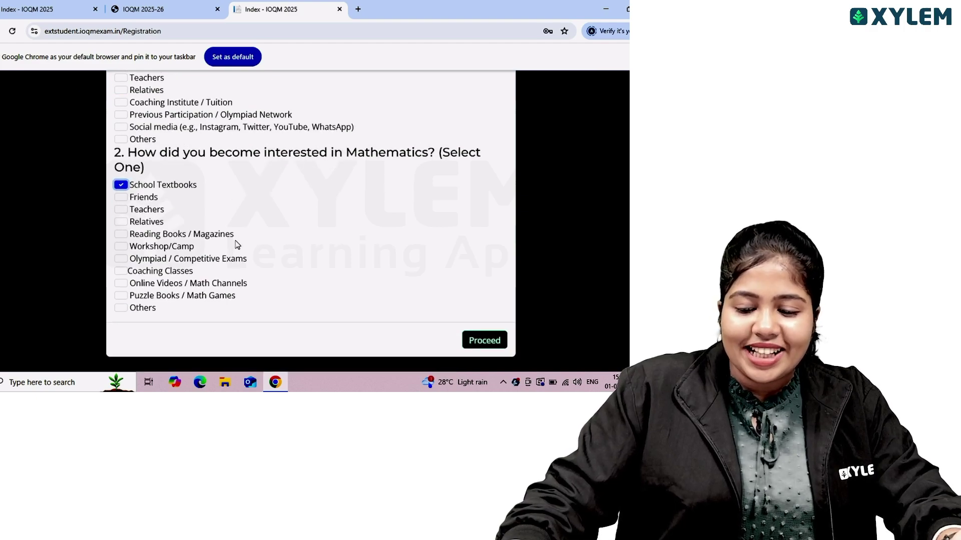
left_click(481, 340)
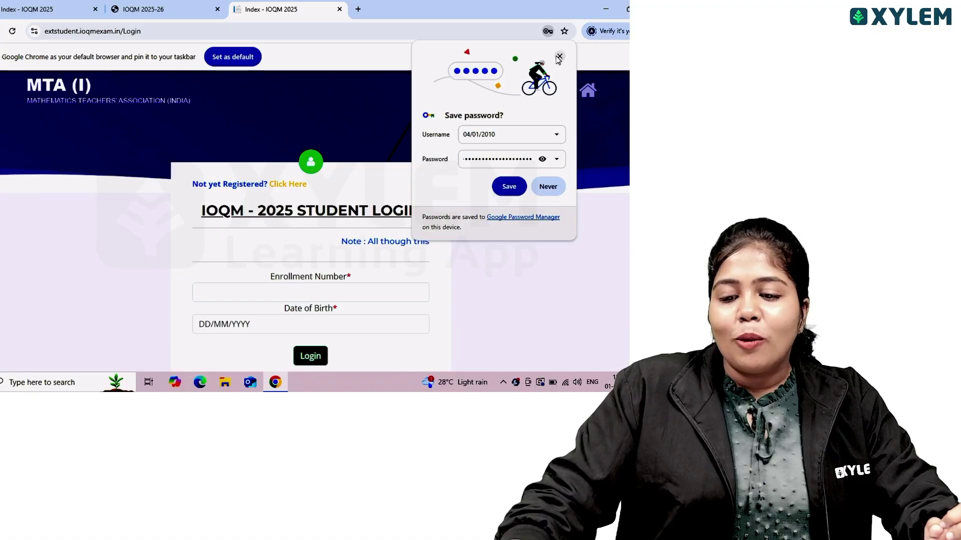
- Dismiss the save-password prompt and enter the student's enrollment number on the login page
left_click(509, 187)
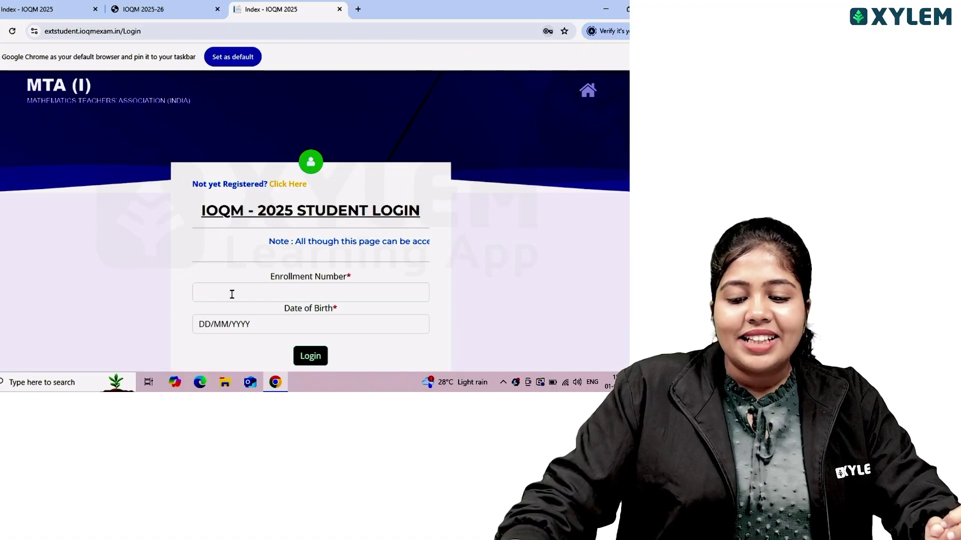
left_click(268, 293)
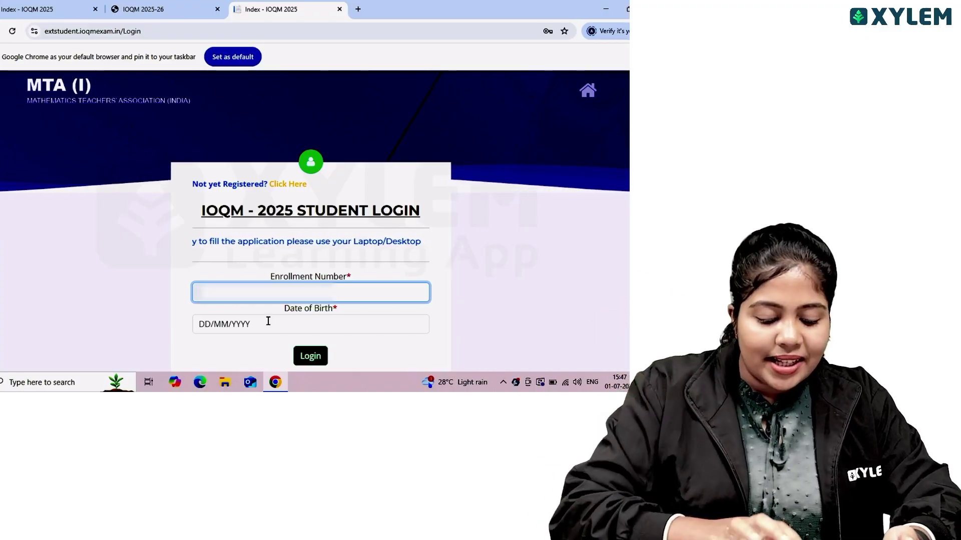
type("1")
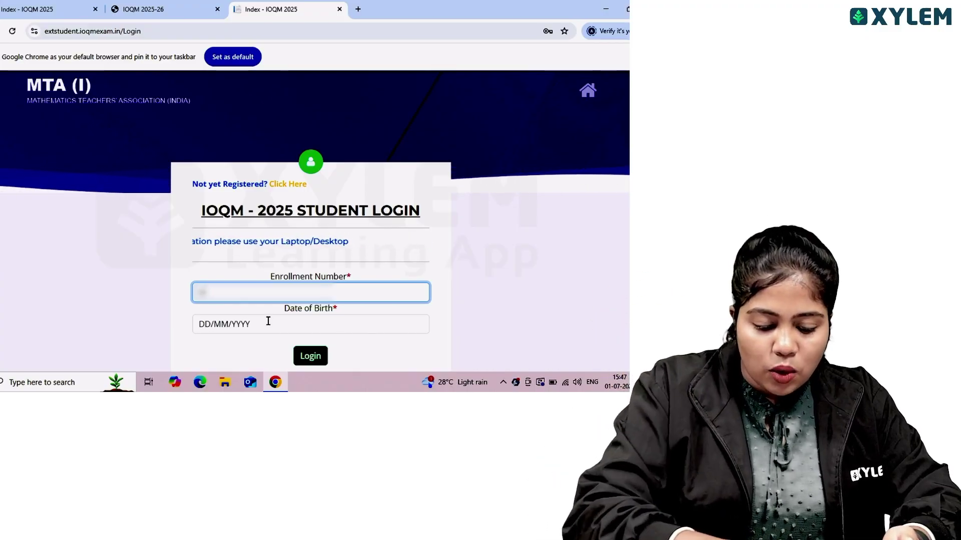
type("23")
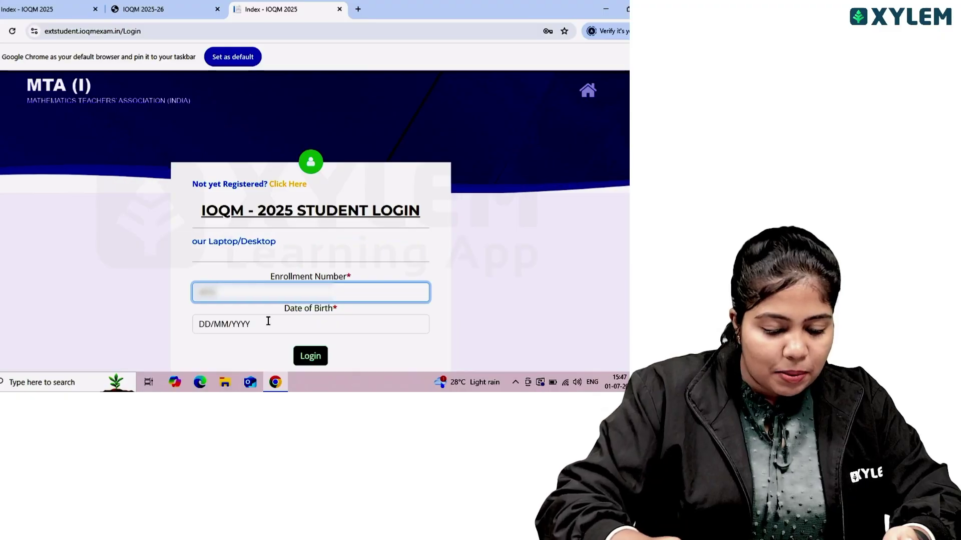
type("45")
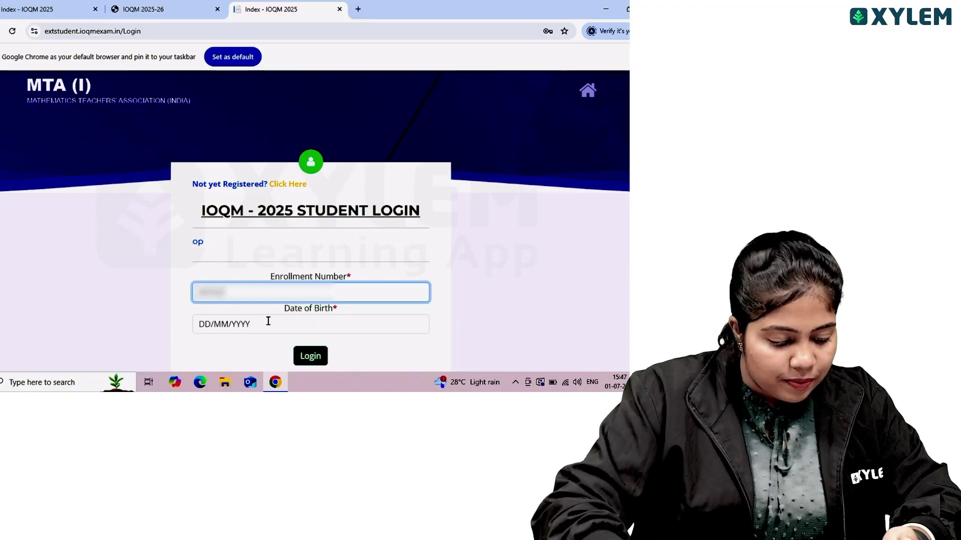
type("67")
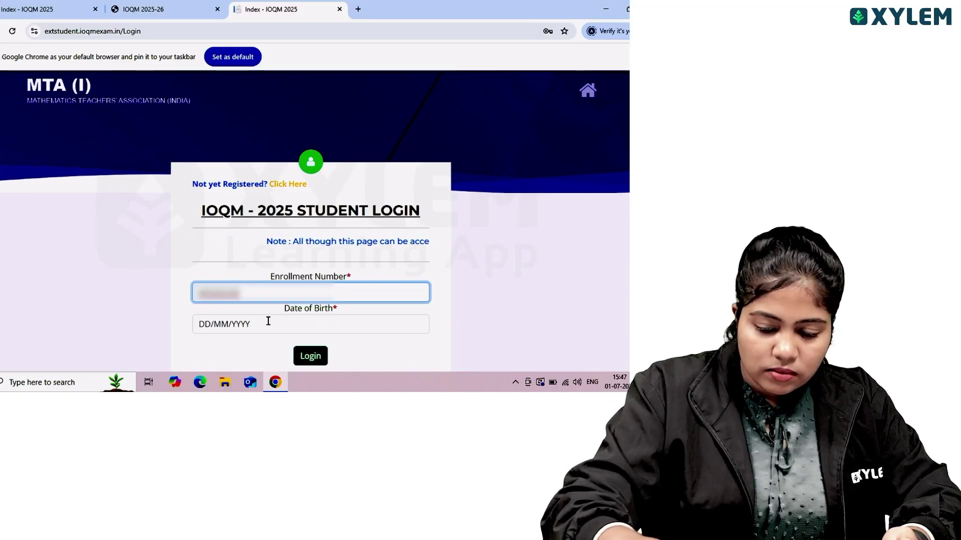
type("89")
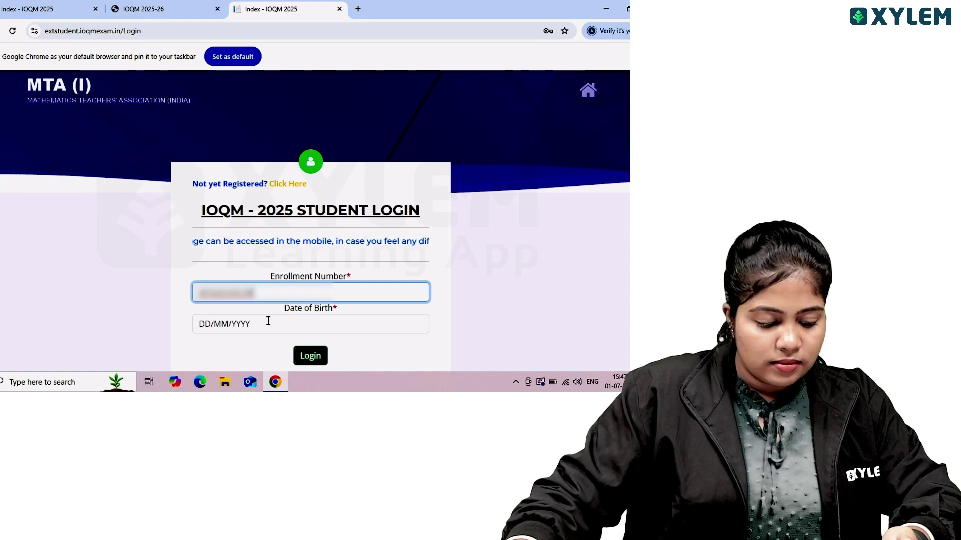
- Pick January 4 in the login date-of-birth calendar and try selecting year 2010
left_click(276, 323)
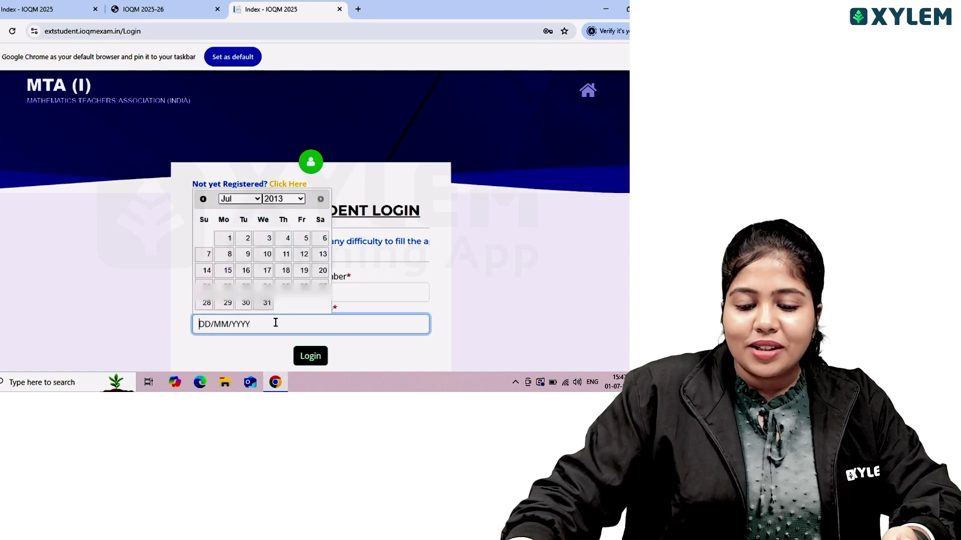
left_click(255, 200)
left_click(247, 214)
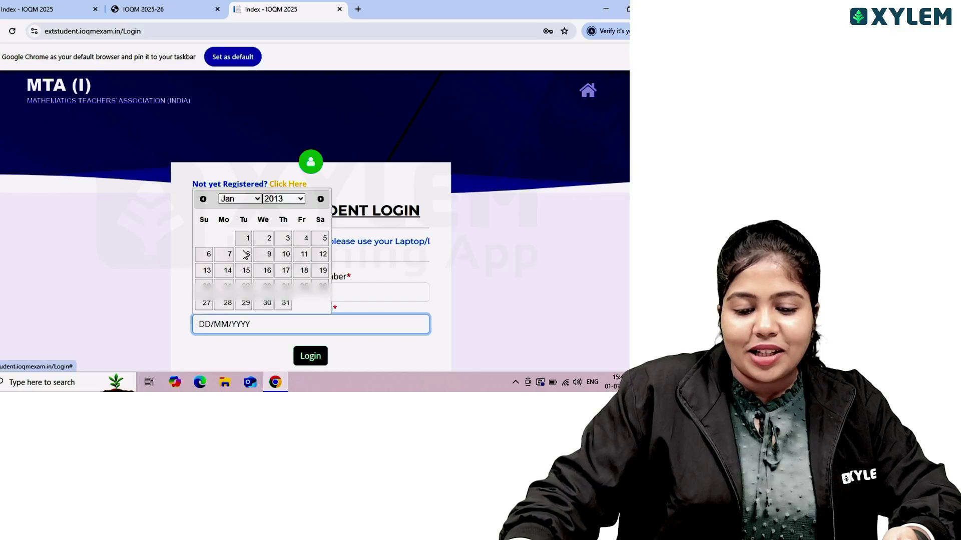
left_click(306, 239)
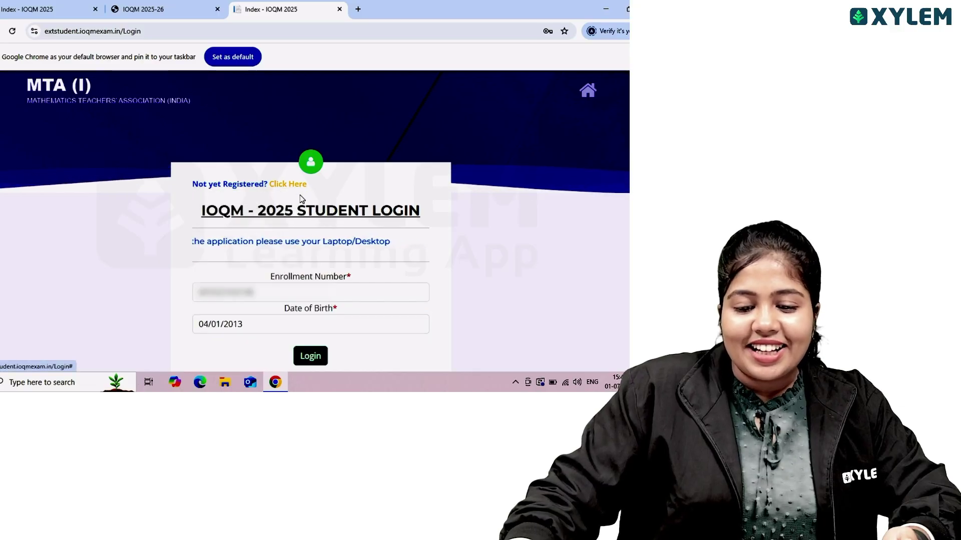
left_click(299, 330)
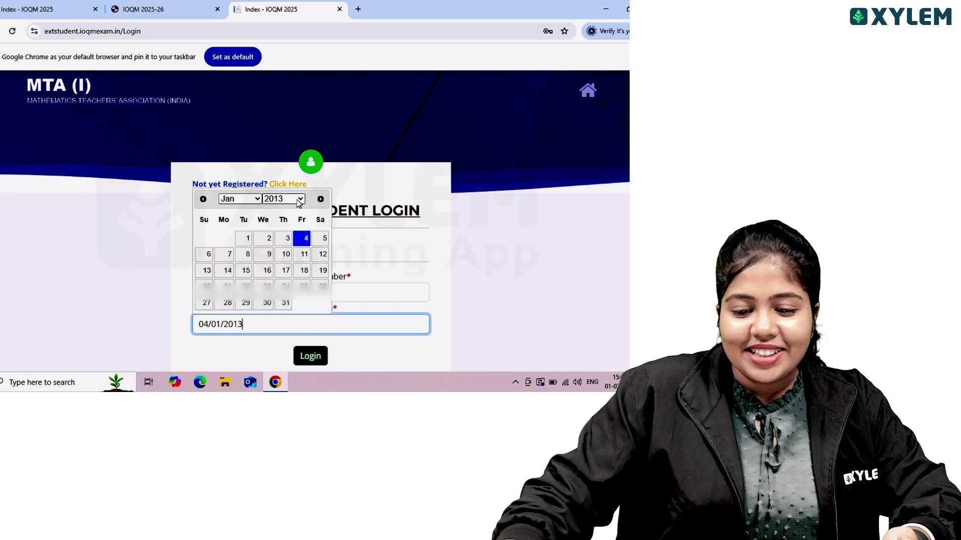
left_click(297, 200)
left_click(274, 265)
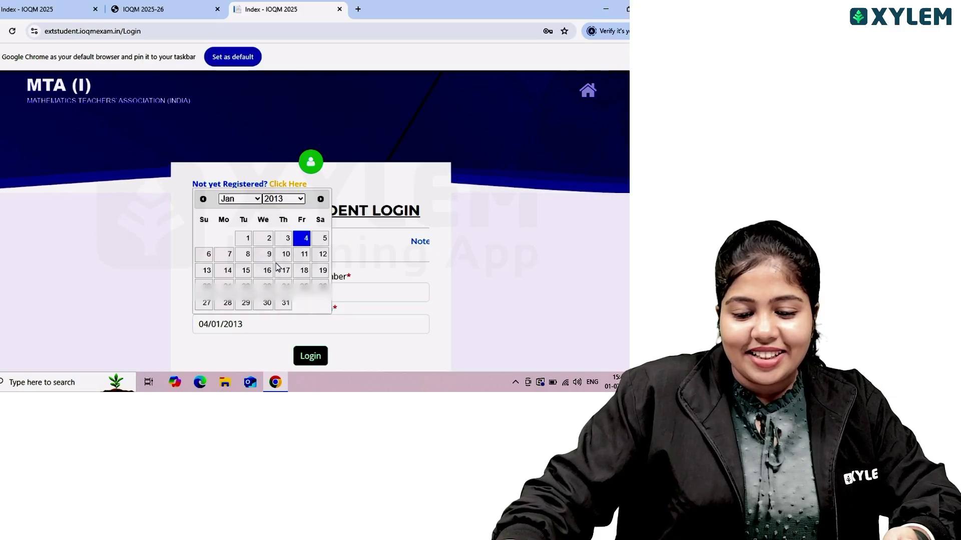
left_click(361, 356)
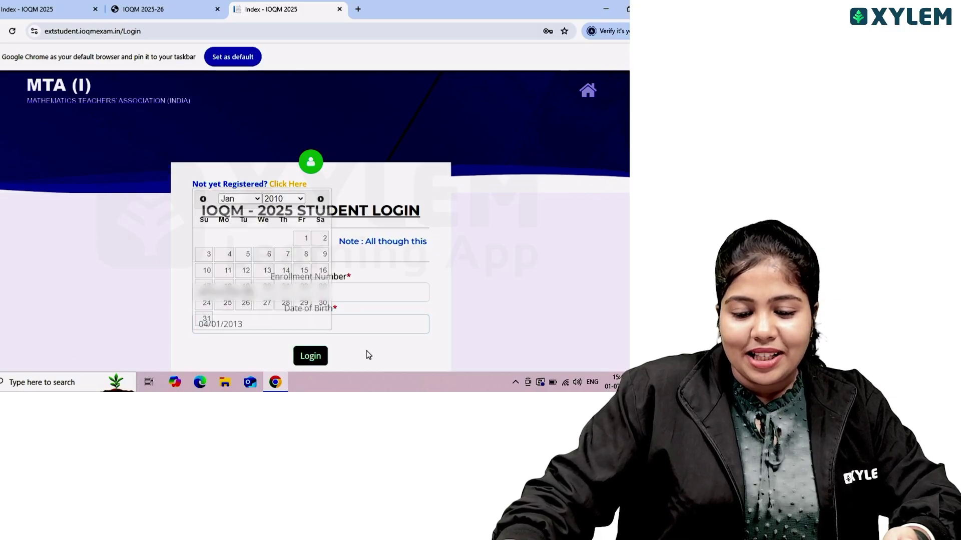
- Correct the birth year from 2013 to 2010 by editing the date field directly
left_click(242, 323)
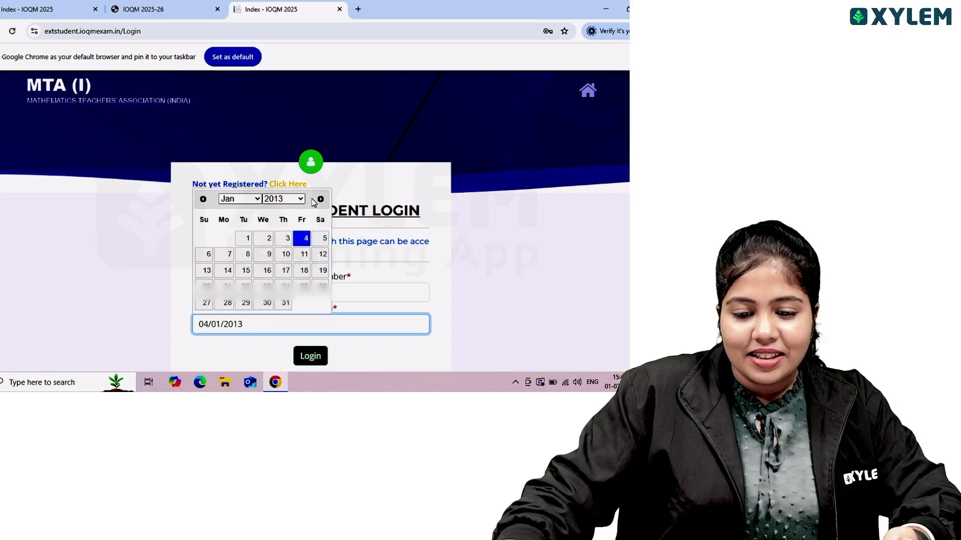
left_click(299, 200)
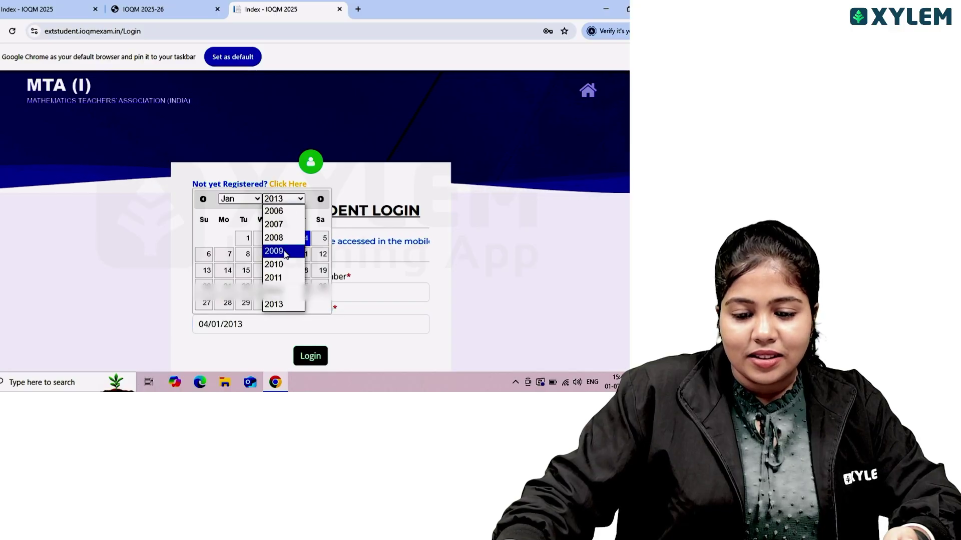
left_click(279, 266)
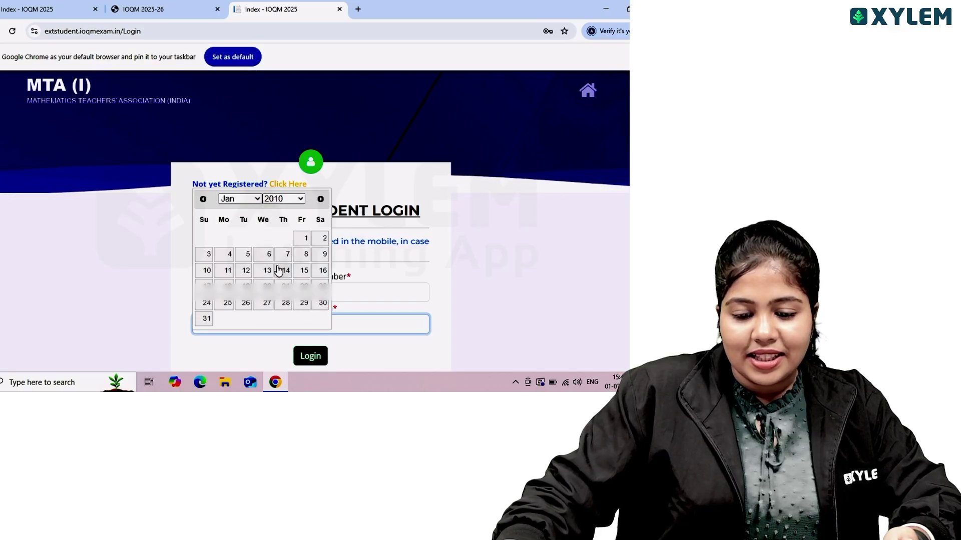
left_click(370, 365)
left_click(285, 327)
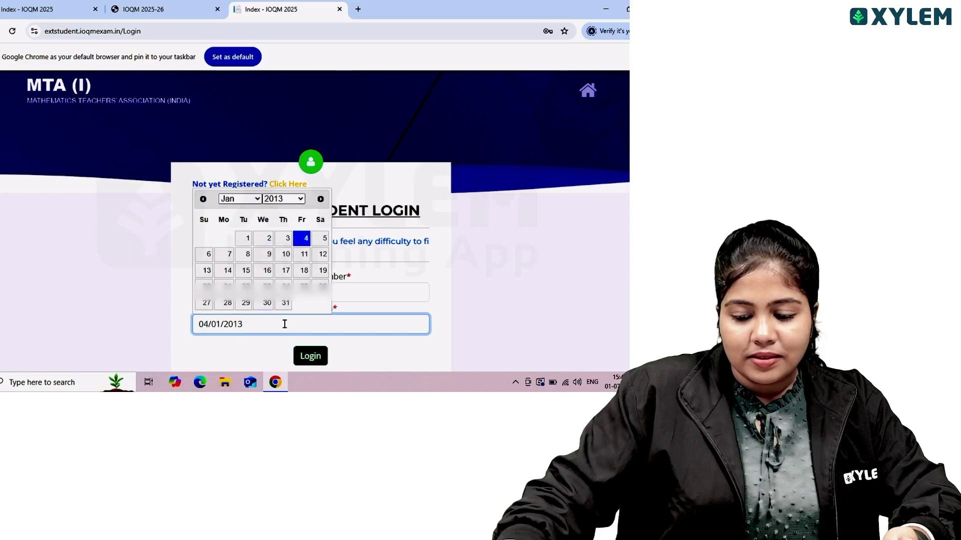
key("BackSpace")
type("0")
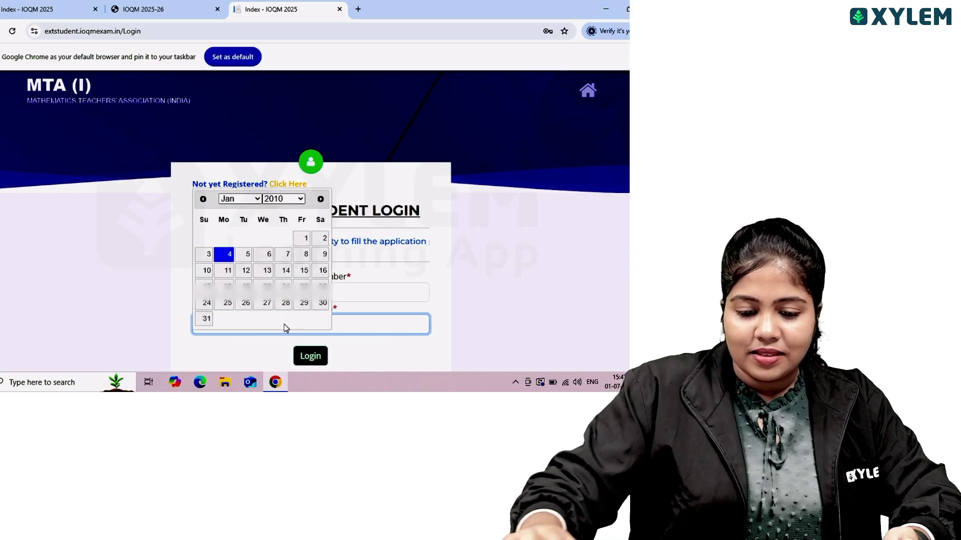
left_click(404, 355)
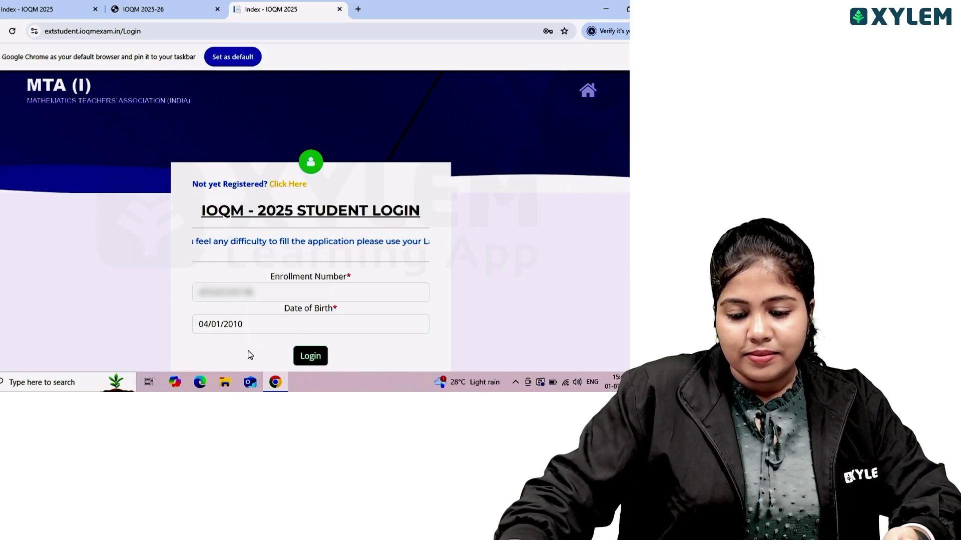
- Log in and read the Instruction page down to the required documents and Declaration checkbox
left_click(311, 360)
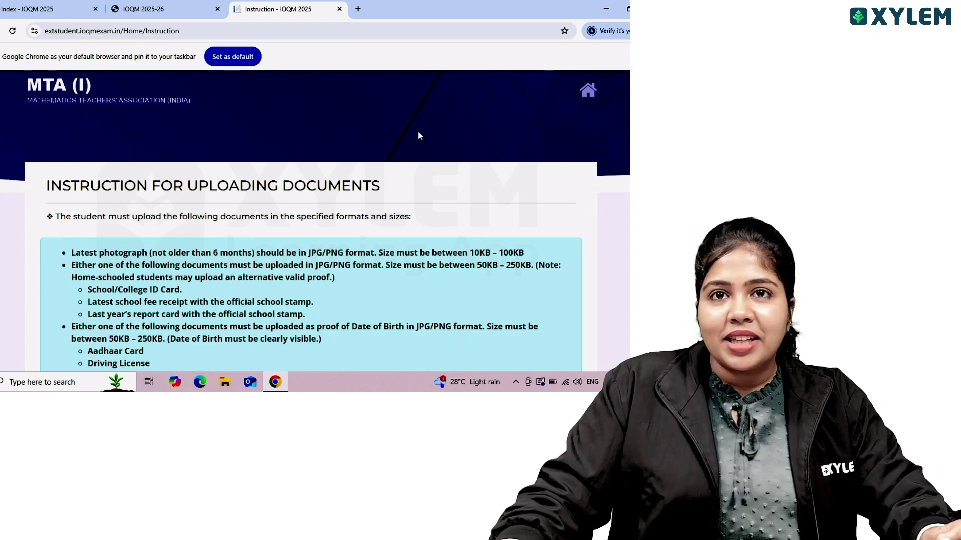
scroll(414, 157, "down", 1)
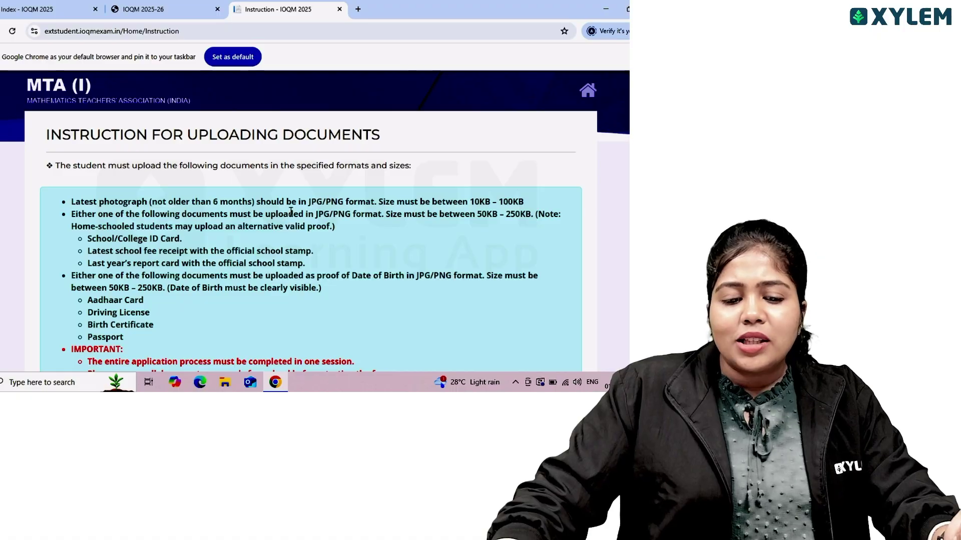
scroll(262, 185, "down", 1)
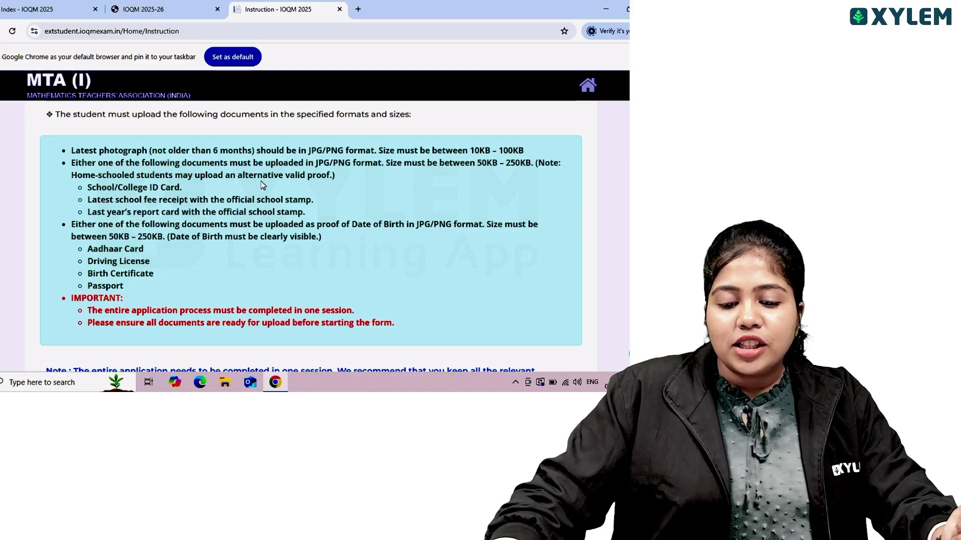
scroll(260, 181, "down", 1)
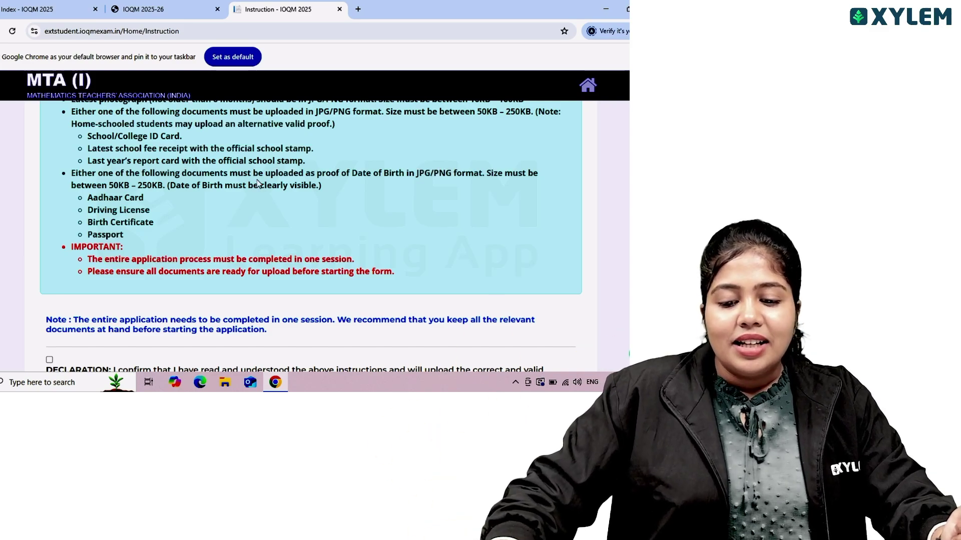
scroll(276, 200, "down", 1)
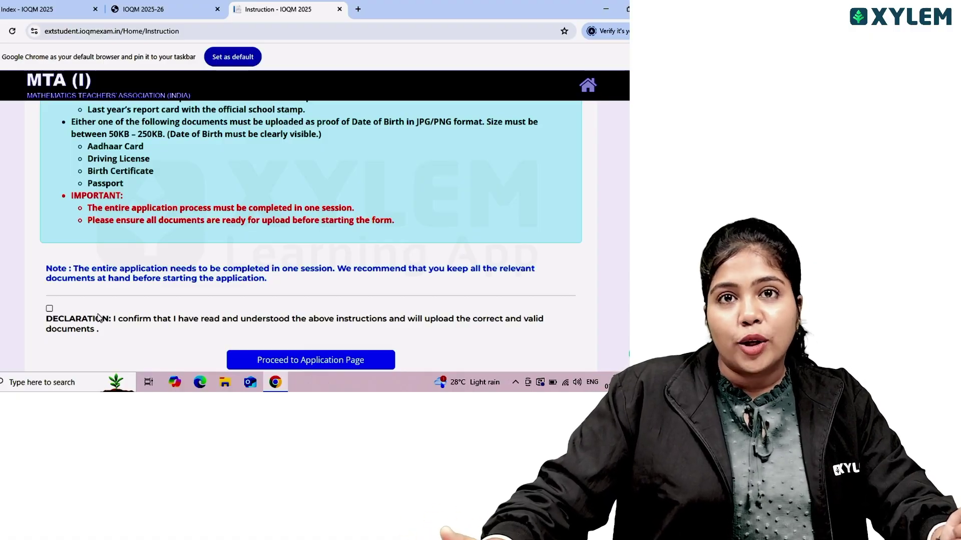
- Accept the instructions declaration and proceed to the Student Enrollment Form
left_click(49, 309)
scroll(390, 345, "down", 1)
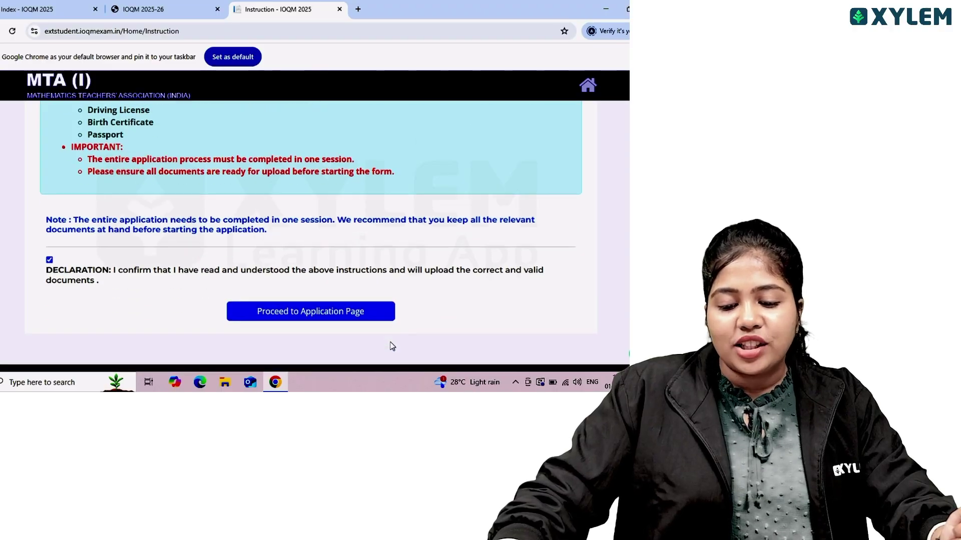
left_click(359, 309)
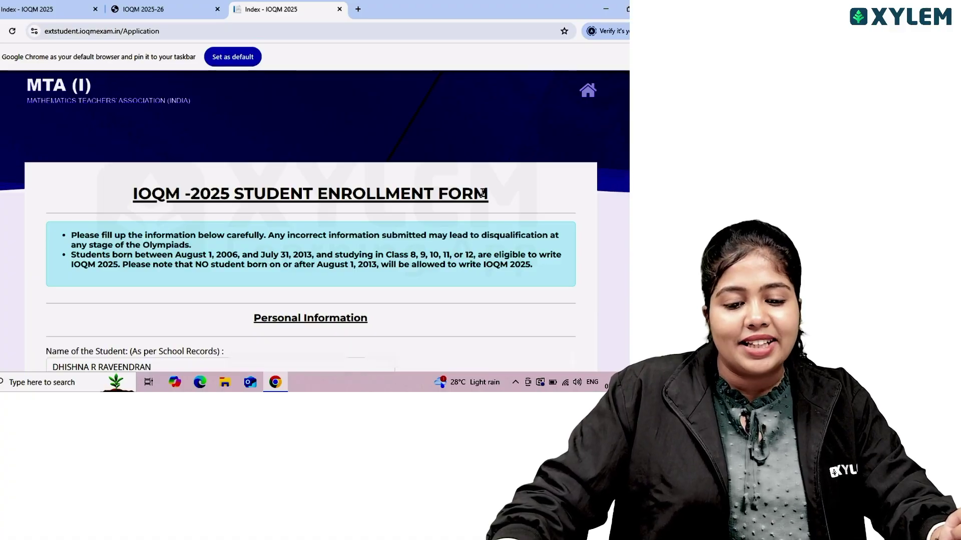
scroll(482, 193, "down", 1)
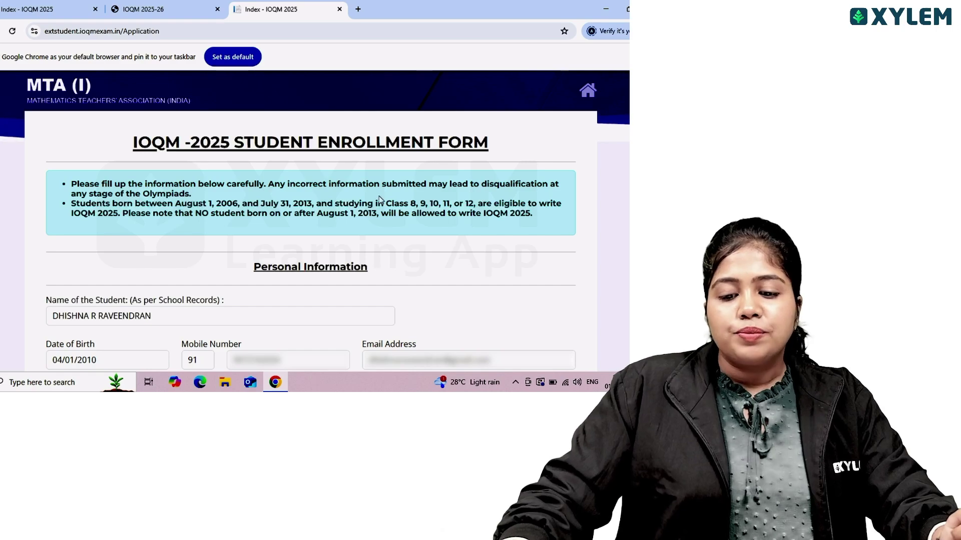
scroll(377, 199, "down", 1)
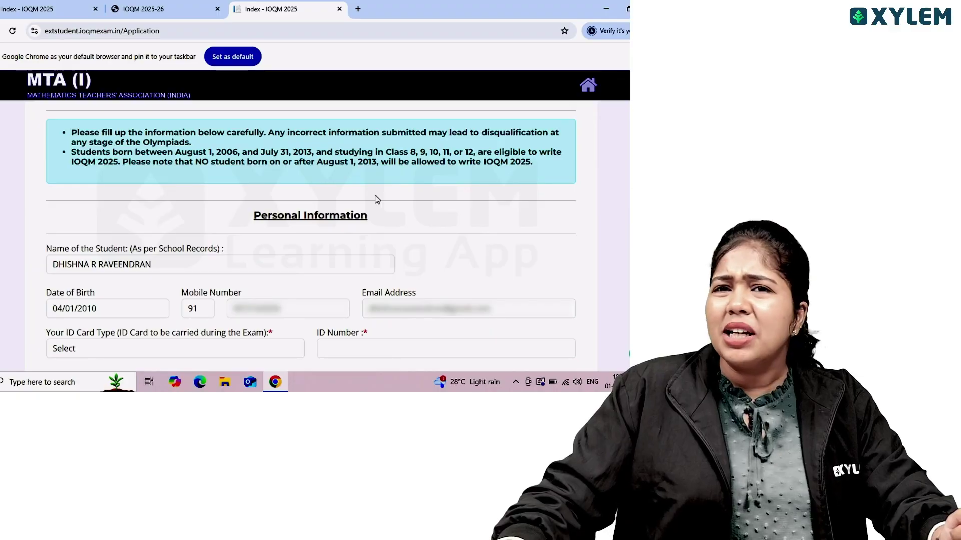
scroll(377, 197, "down", 3)
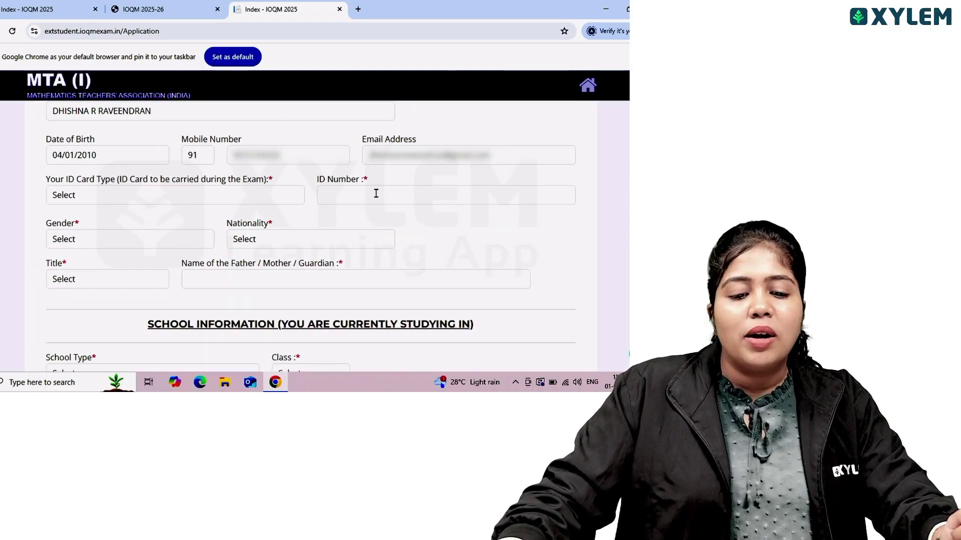
scroll(376, 193, "up", 1)
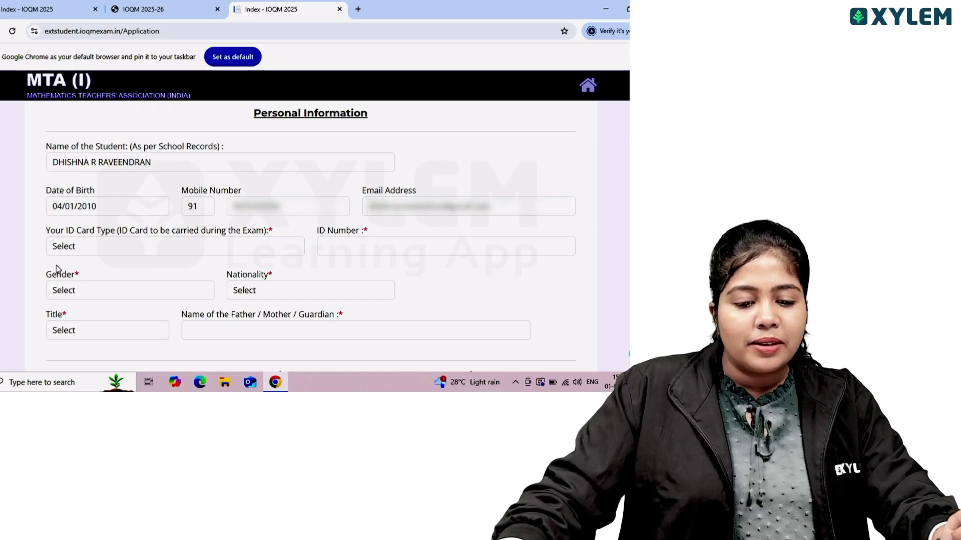
- Choose Aadhaar card as the ID card type and enter the Aadhaar number
left_click(75, 250)
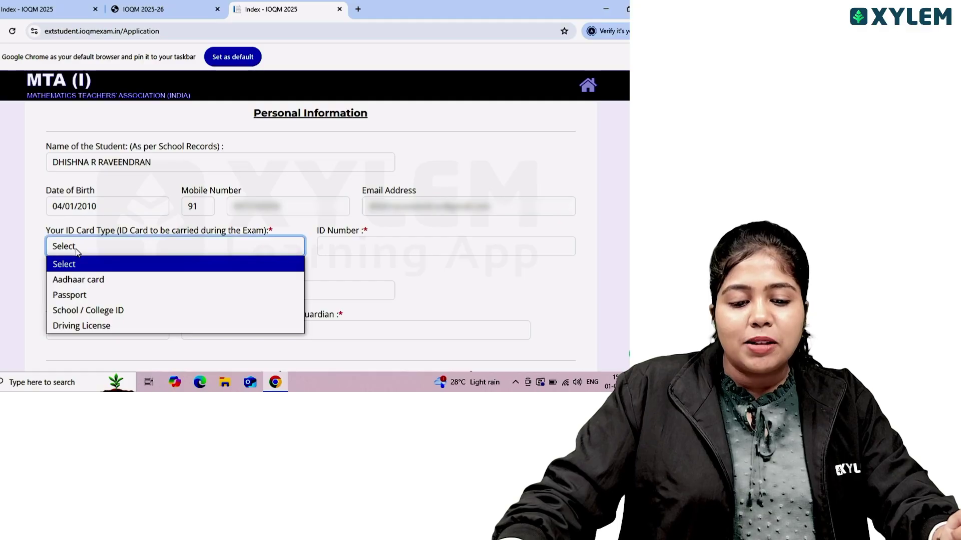
left_click(76, 279)
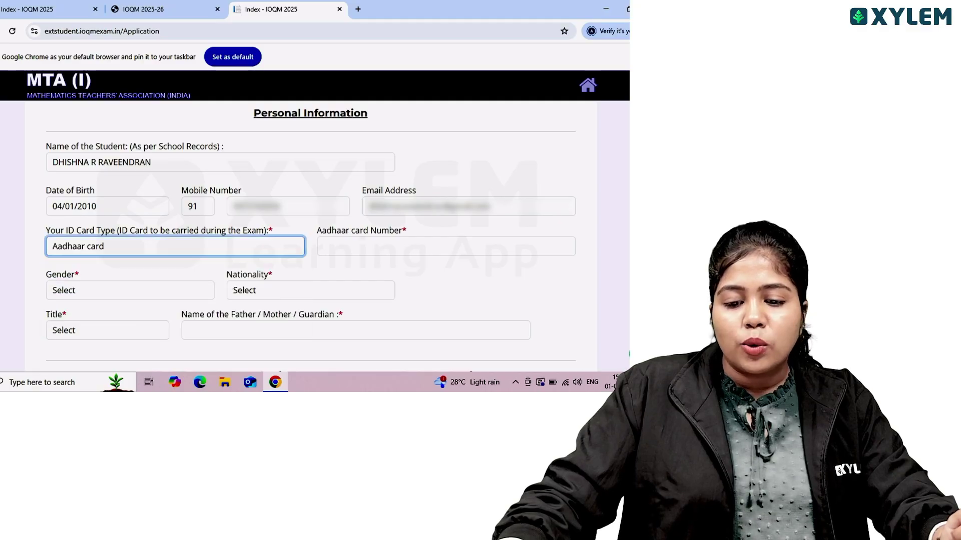
left_click(482, 247)
type("2")
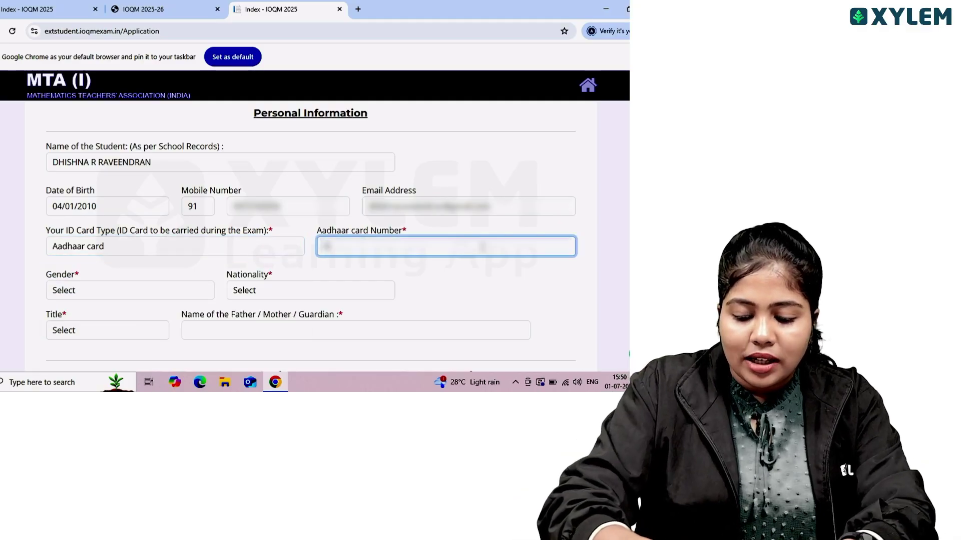
type("3")
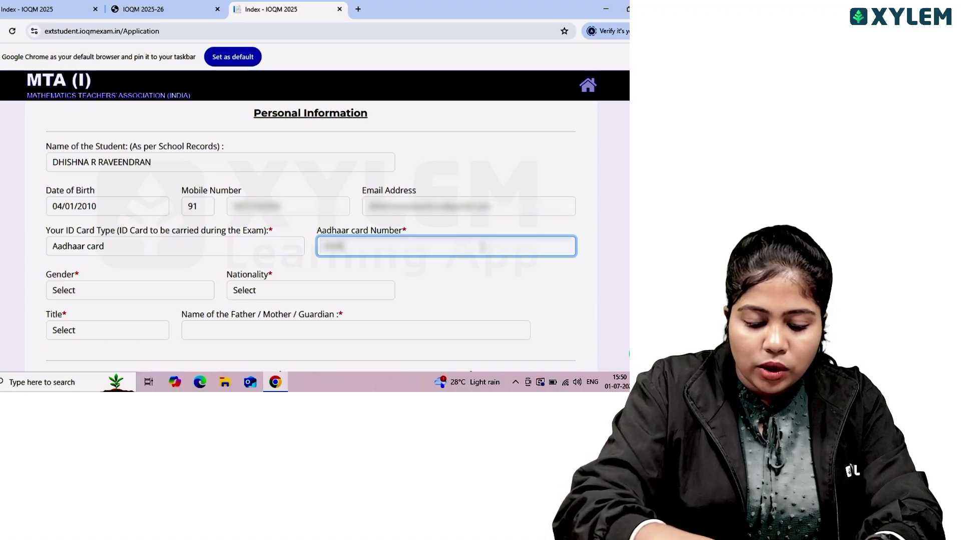
type("45")
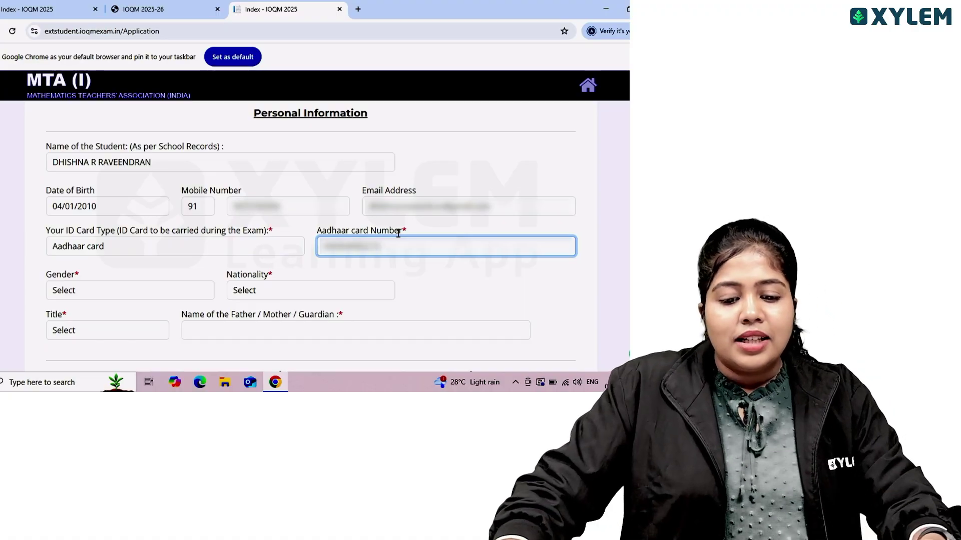
- Set gender Female, nationality Indian, title Mrs., and enter the guardian's name
left_click(79, 291)
left_click(70, 338)
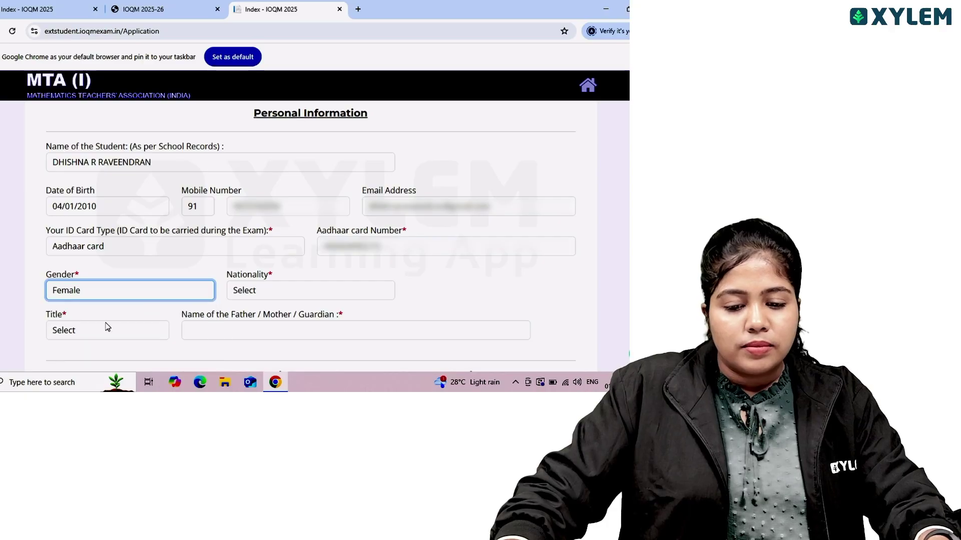
left_click(290, 291)
left_click(281, 227)
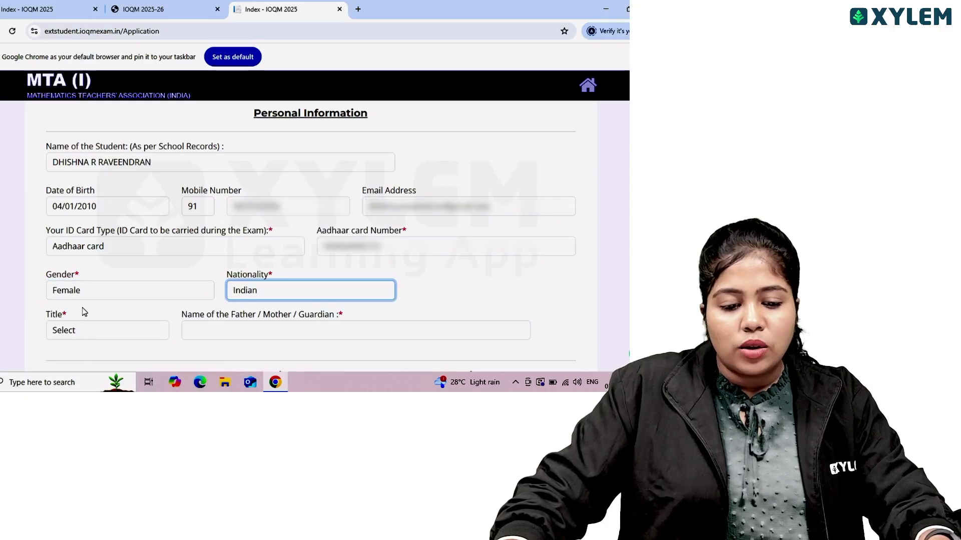
left_click(87, 332)
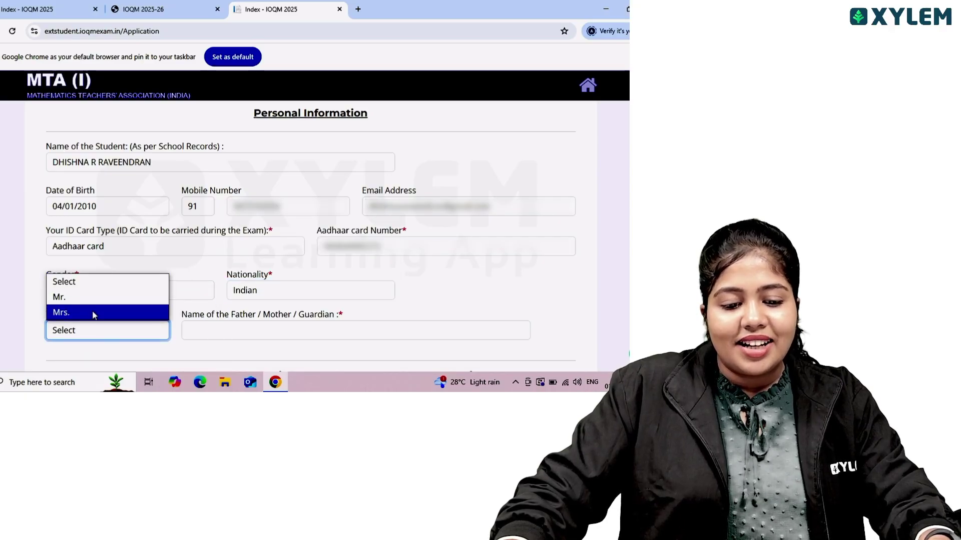
left_click(94, 313)
left_click(218, 332)
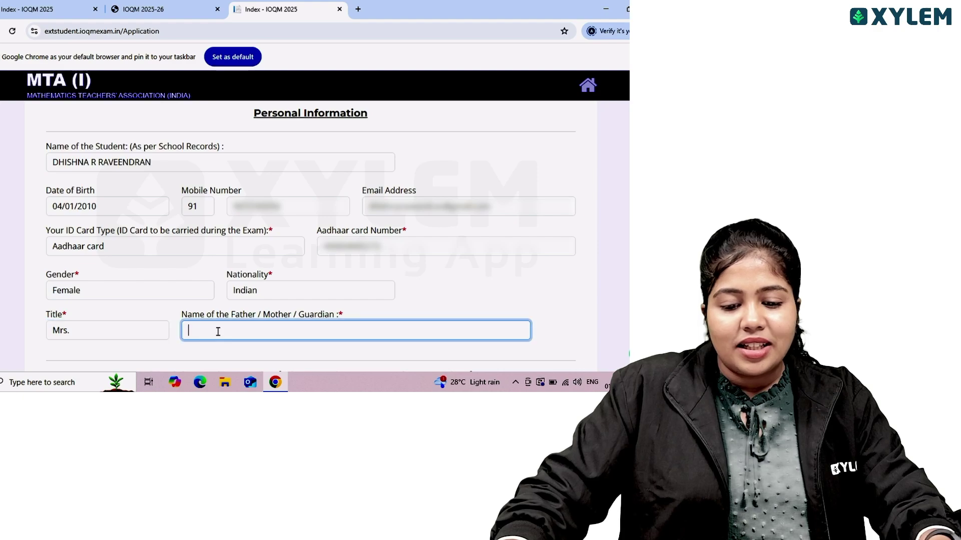
type("RAVEE")
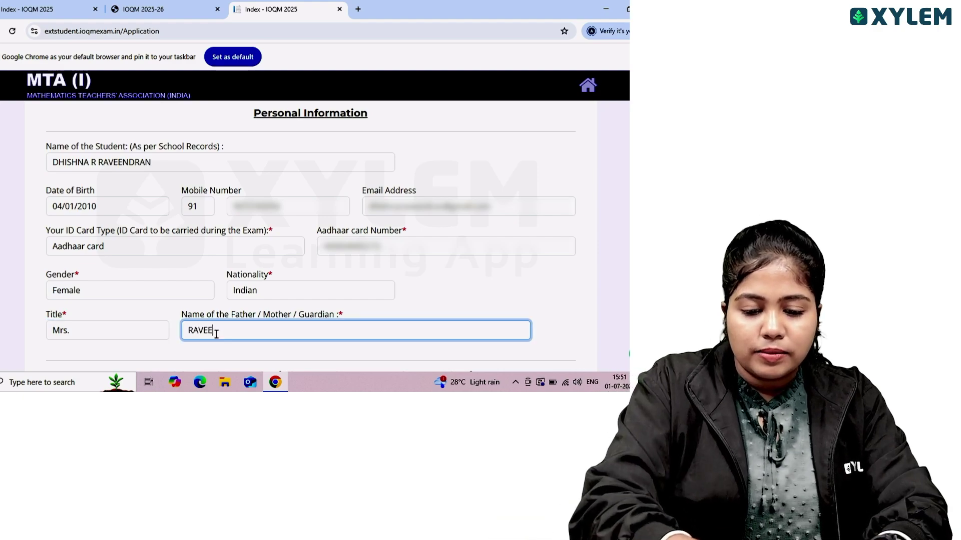
type("NDRAN")
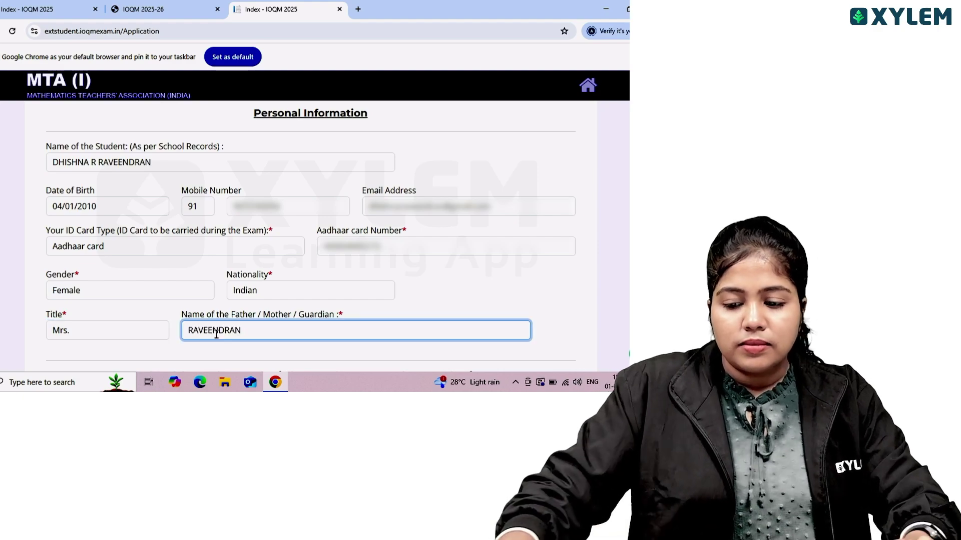
scroll(442, 205, "down", 3)
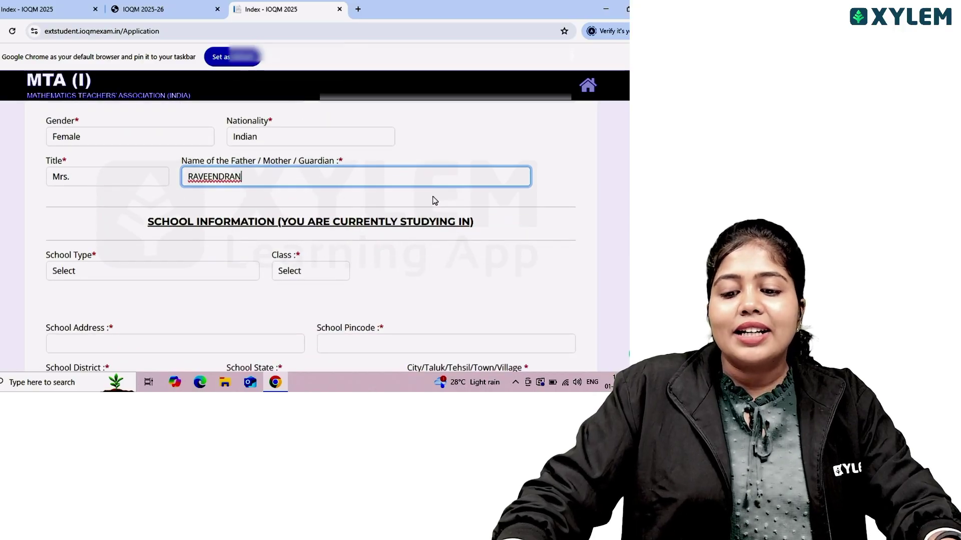
- Keep Others as the school type and bring up the Class list for 10th
scroll(218, 244, "down", 2)
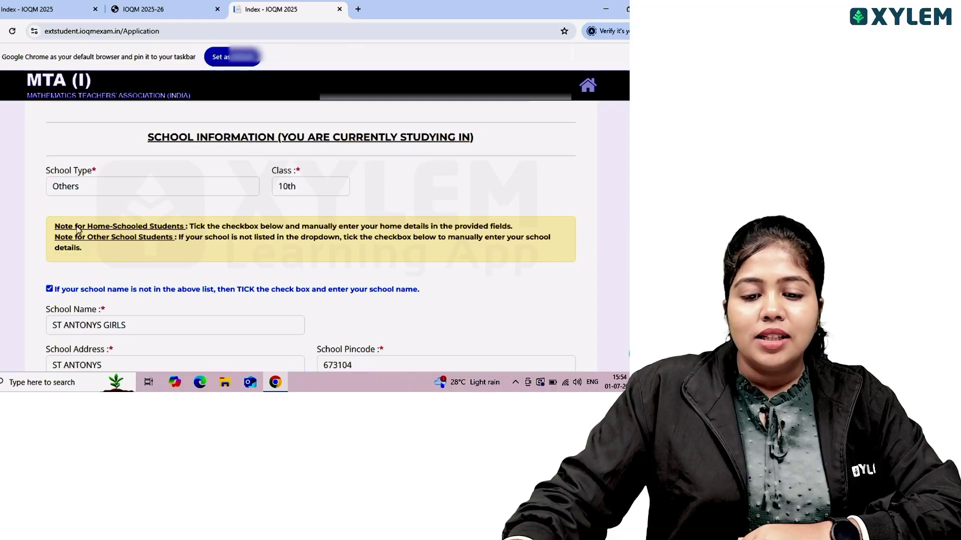
left_click(103, 190)
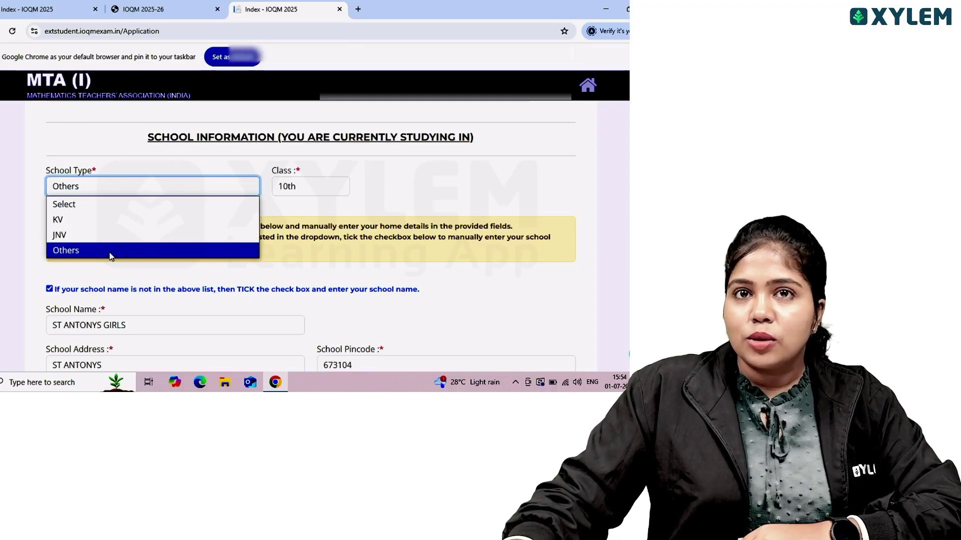
left_click(324, 191)
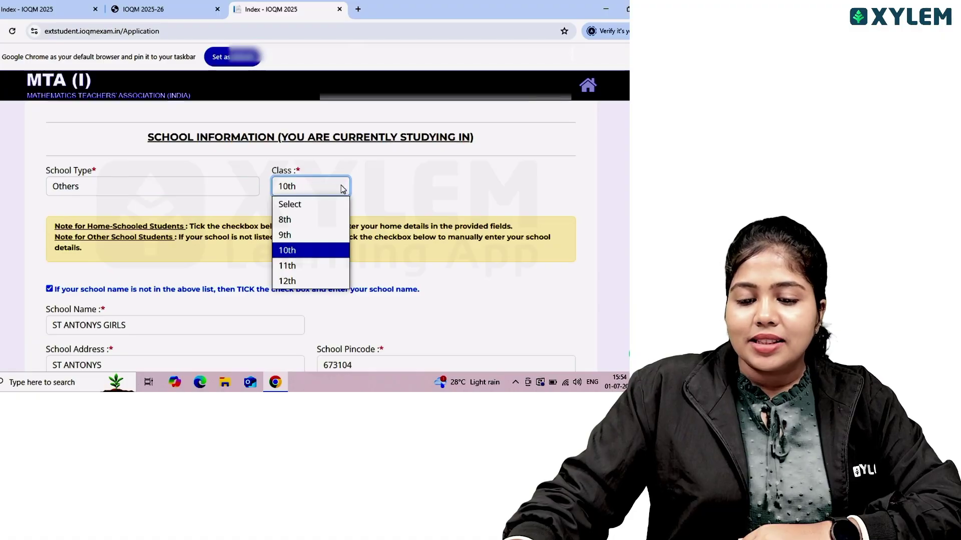
left_click(340, 186)
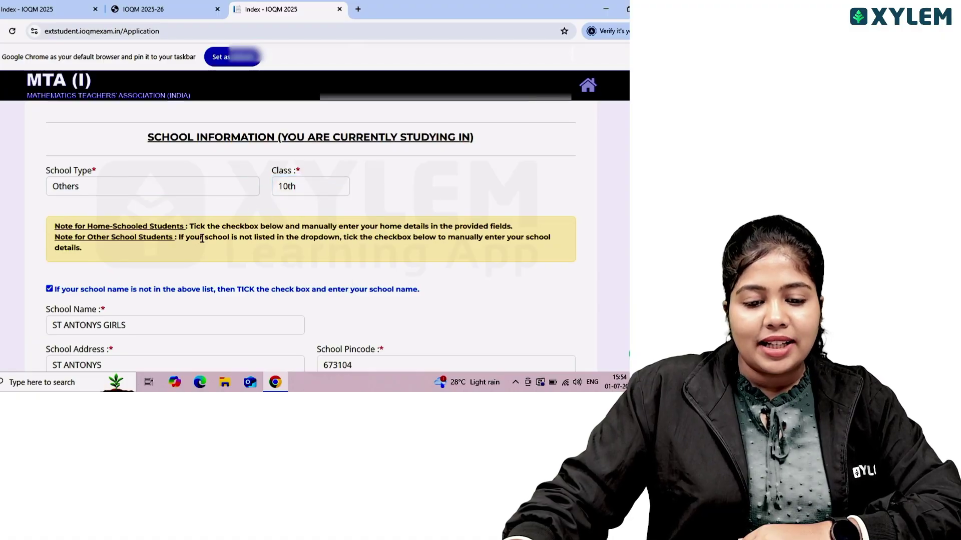
scroll(208, 248, "down", 2)
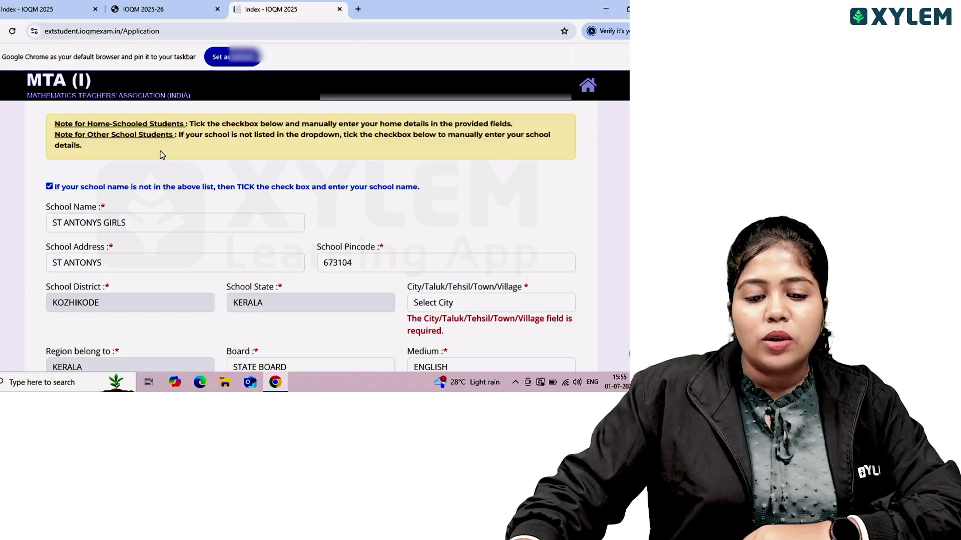
- Pick VADAKARA from the school's City/Taluk/Tehsil/Town/Village dropdown
scroll(157, 226, "down", 2)
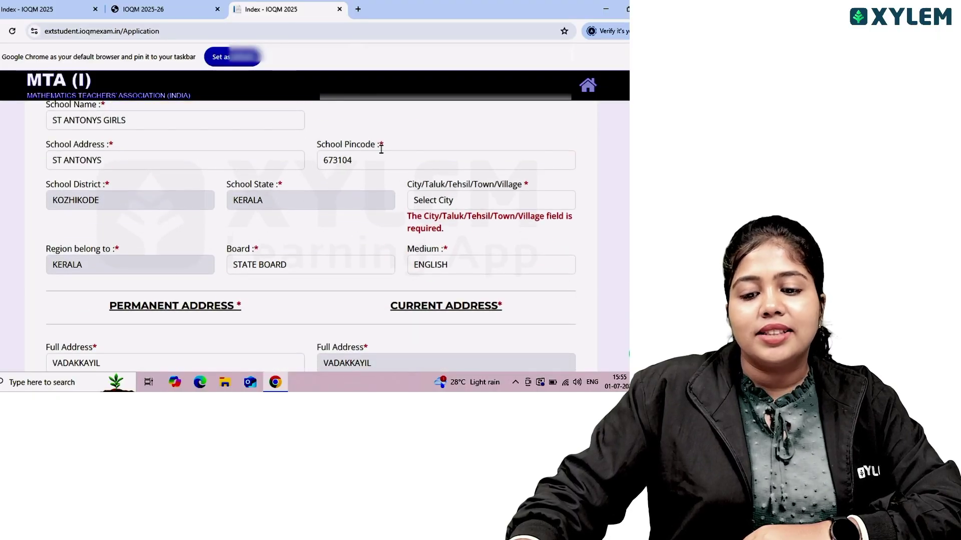
left_click(447, 205)
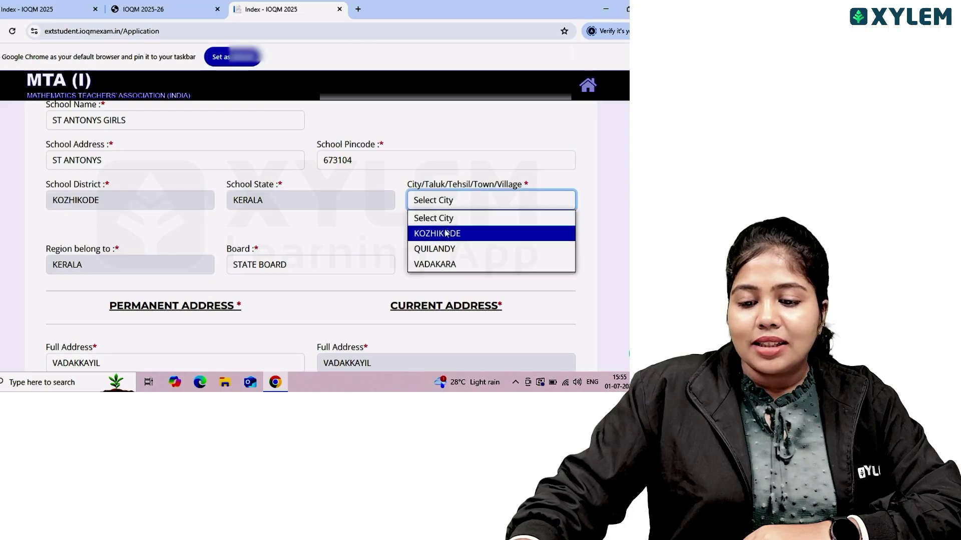
left_click(446, 264)
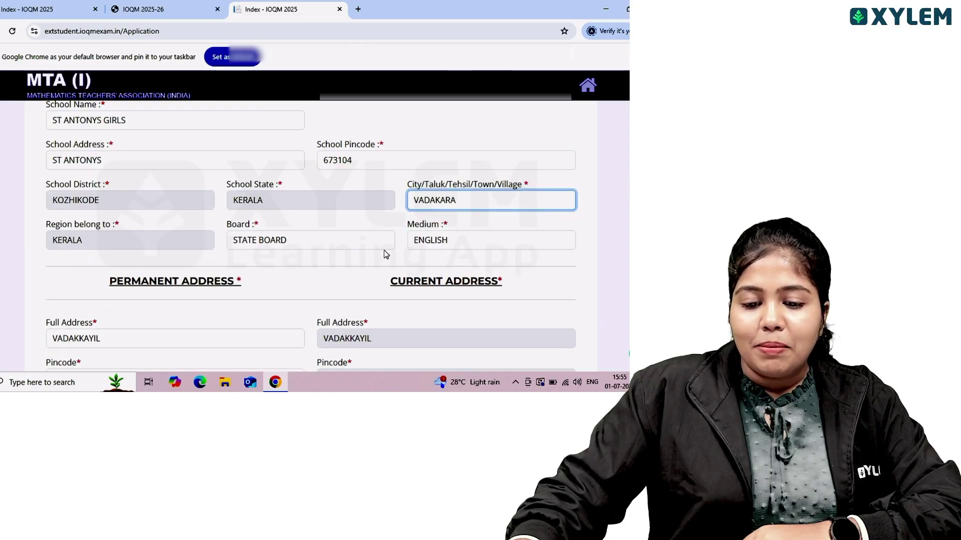
scroll(154, 231, "down", 2)
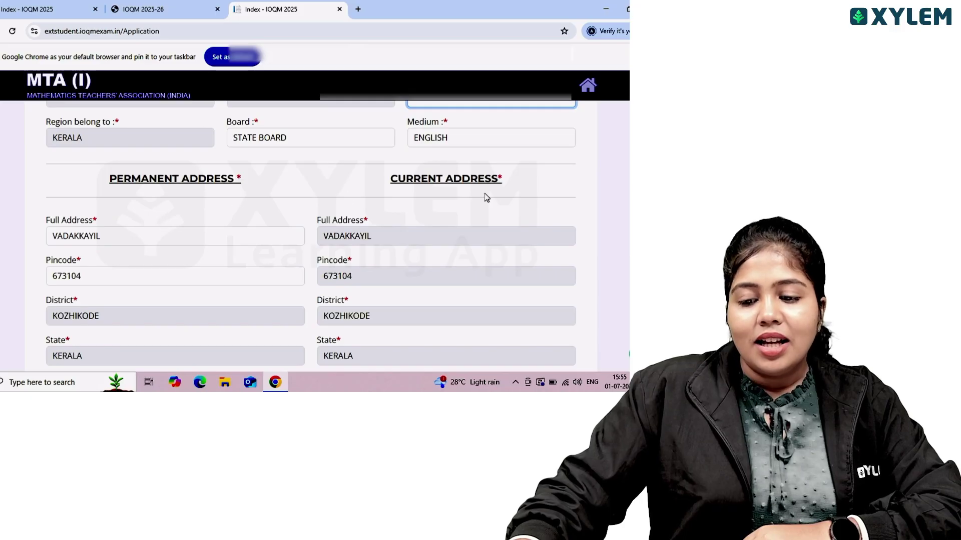
scroll(201, 203, "down", 2)
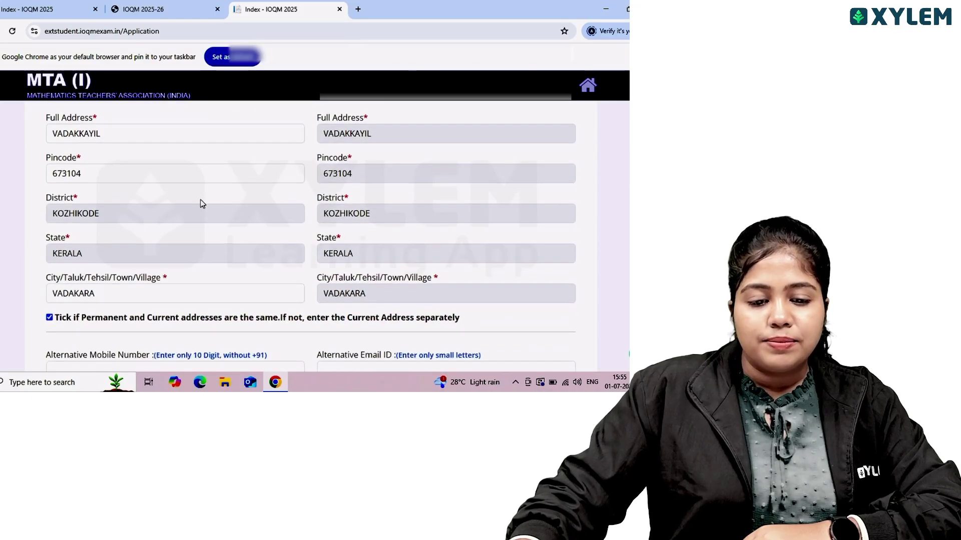
scroll(201, 203, "down", 2)
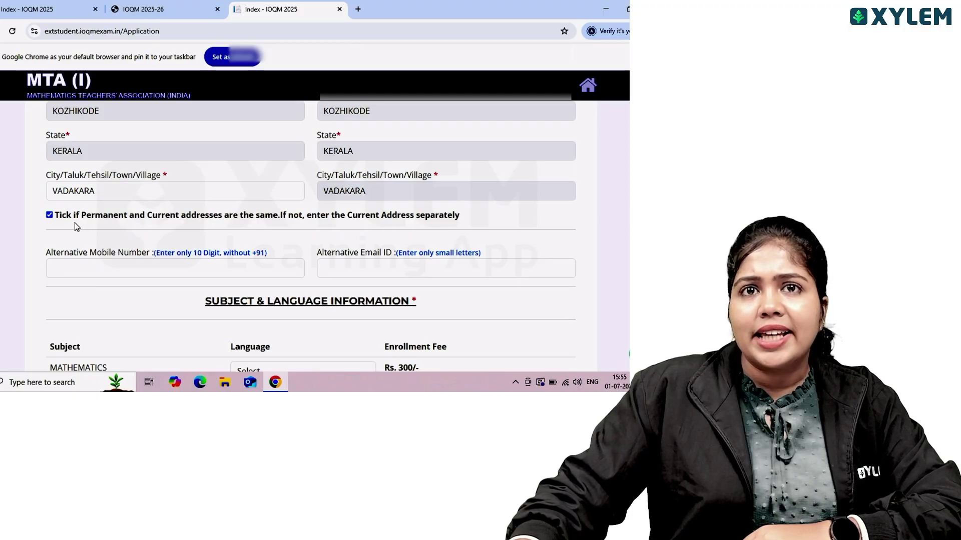
scroll(197, 232, "down", 1)
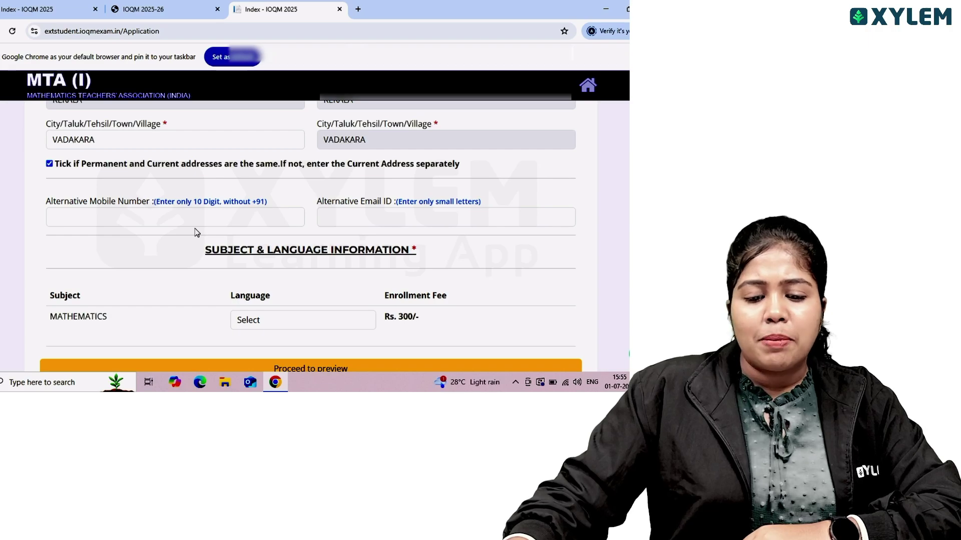
scroll(195, 232, "down", 2)
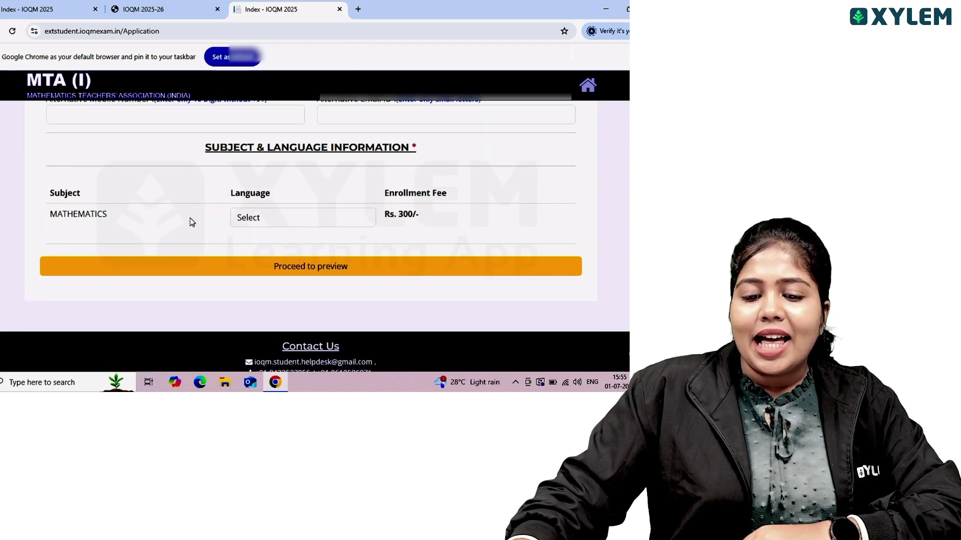